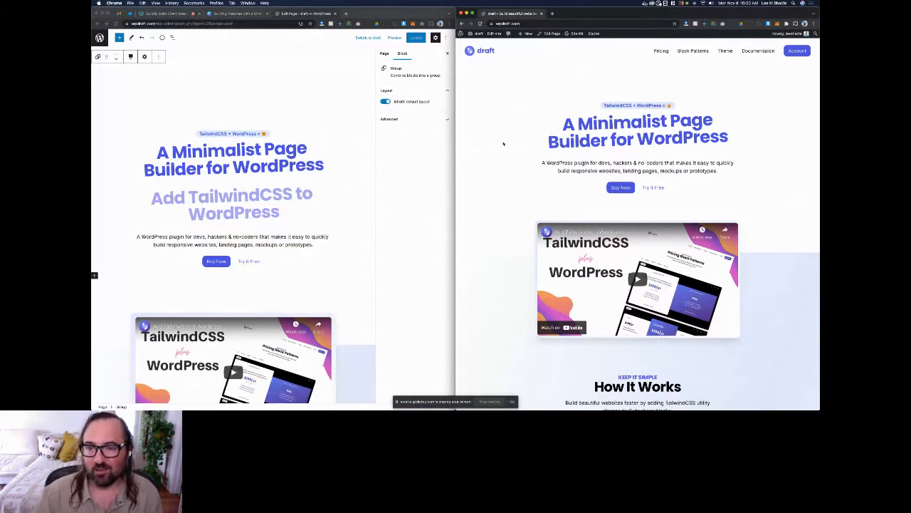
Step: Look through the live home page from the hero section down to the Block Pattern Library
{"action": "scroll", "coordinate": [502, 143], "scroll_direction": "down", "scroll_amount": 1}
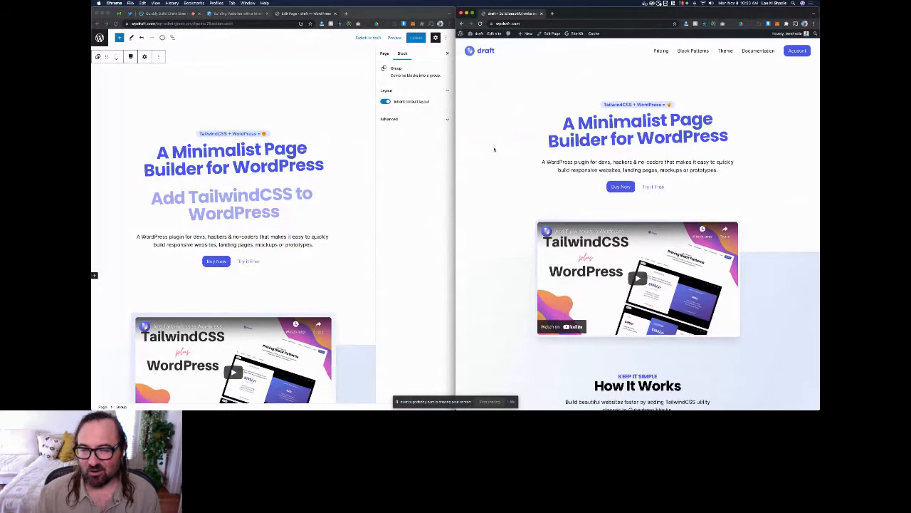
{"action": "scroll", "coordinate": [492, 153], "scroll_direction": "down", "scroll_amount": 10}
{"action": "scroll", "coordinate": [490, 156], "scroll_direction": "up", "scroll_amount": 10}
{"action": "right_click", "coordinate": [488, 122]}
{"action": "left_click", "coordinate": [485, 115]}
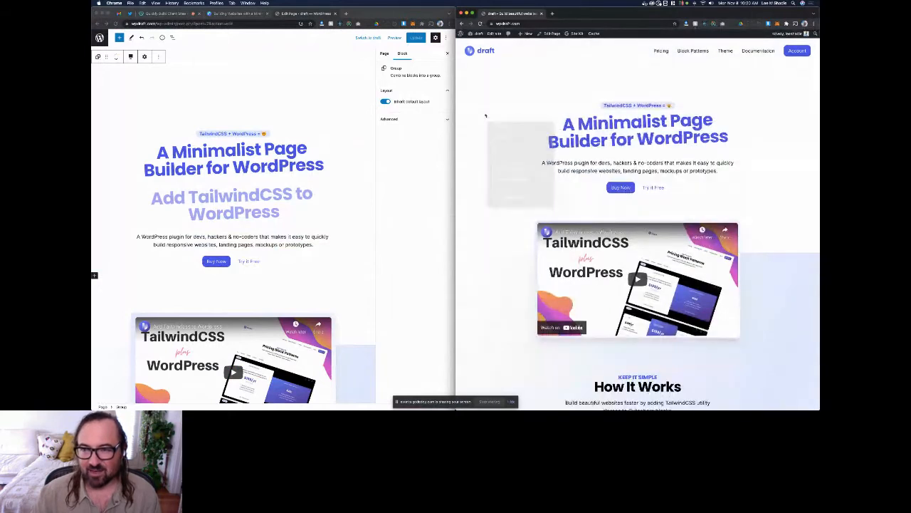
{"action": "scroll", "coordinate": [484, 122], "scroll_direction": "down", "scroll_amount": 10}
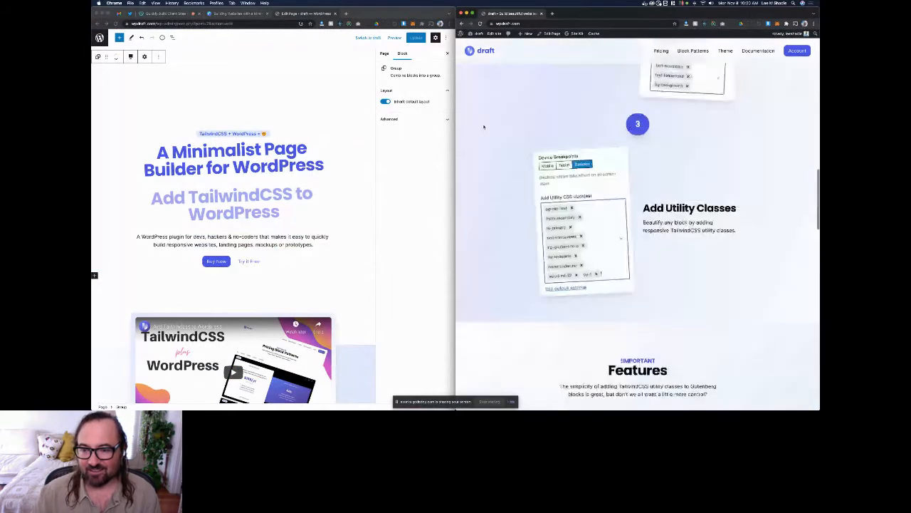
{"action": "scroll", "coordinate": [483, 127], "scroll_direction": "down", "scroll_amount": 10}
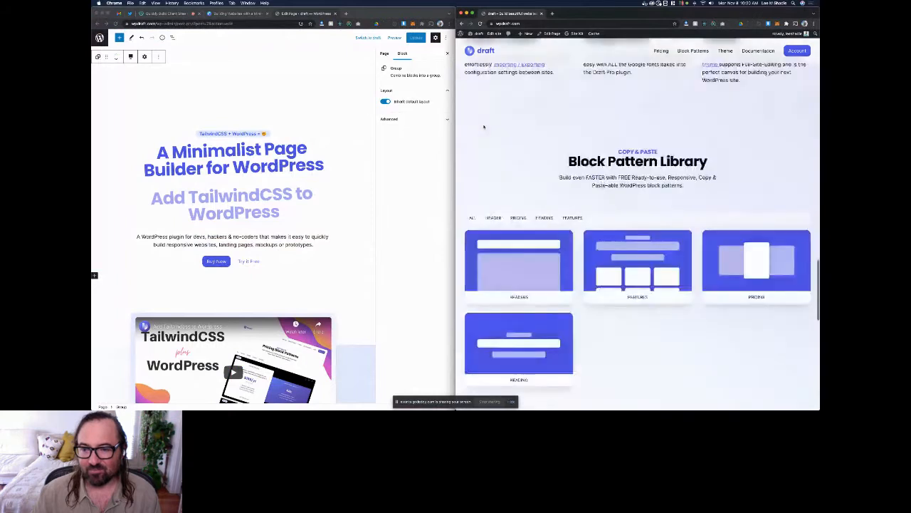
Step: Inspect the live page with mobile emulation, preview it at iPad dimensions, and close the developer tools
{"action": "right_click", "coordinate": [484, 84]}
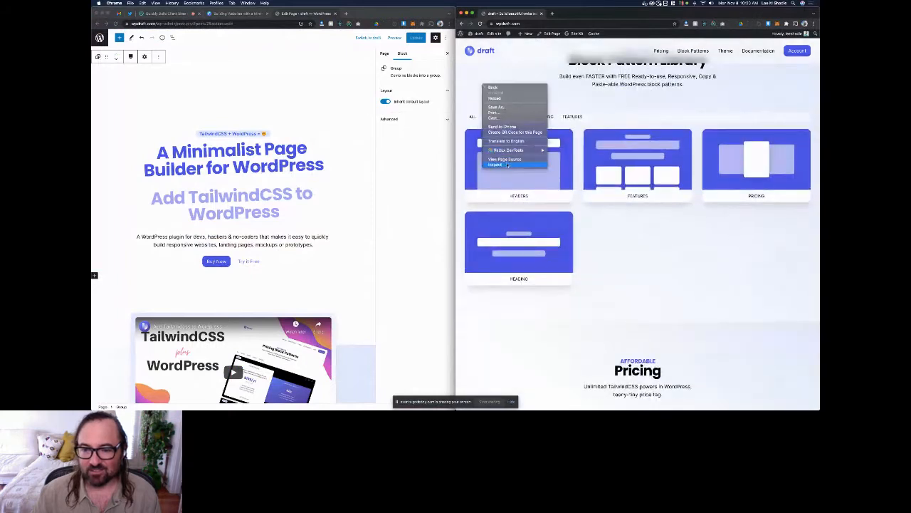
{"action": "left_click", "coordinate": [508, 165]}
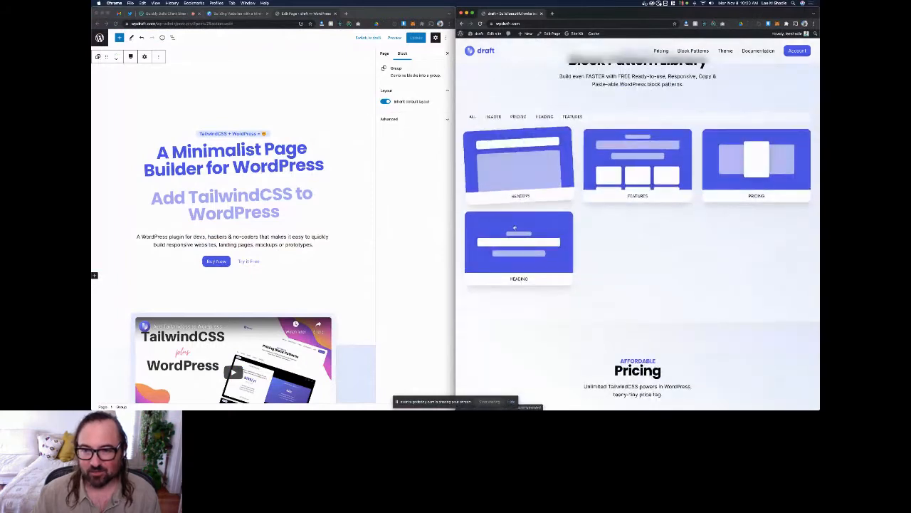
{"action": "scroll", "coordinate": [598, 161], "scroll_direction": "down", "scroll_amount": 7}
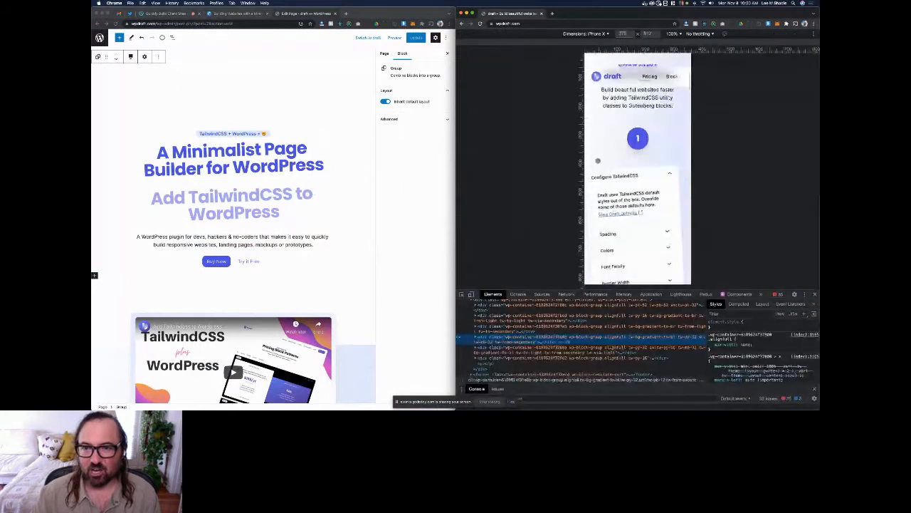
{"action": "left_click", "coordinate": [584, 34]}
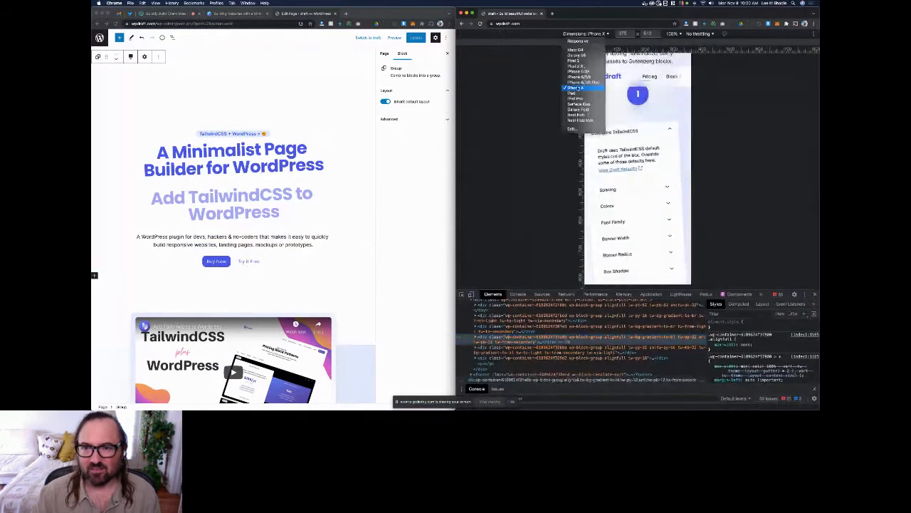
{"action": "left_click", "coordinate": [579, 94]}
{"action": "scroll", "coordinate": [627, 163], "scroll_direction": "up", "scroll_amount": 10}
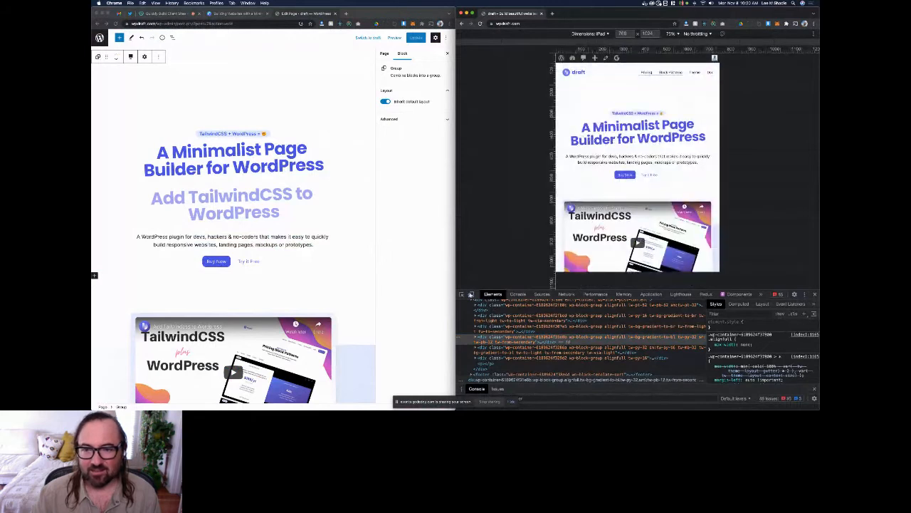
{"action": "left_click", "coordinate": [471, 294]}
{"action": "key", "text": "super+alt+i"}
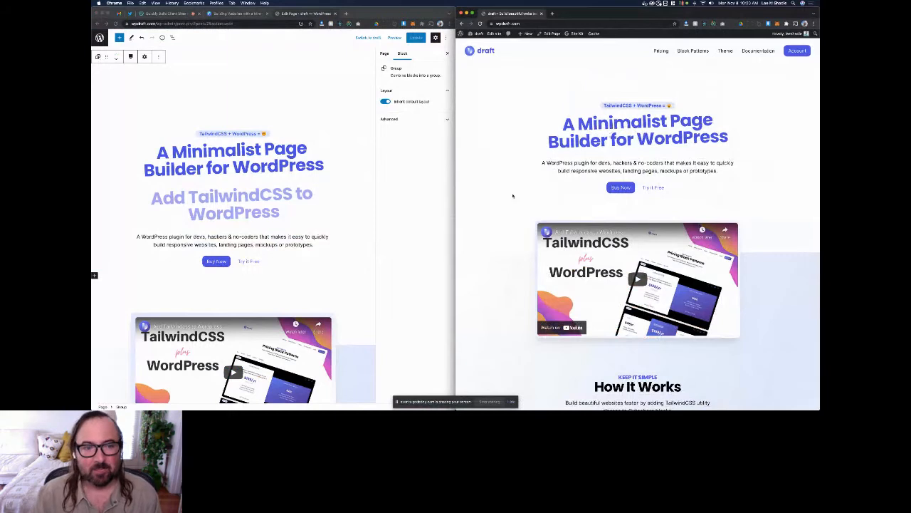
Step: Open the utility class settings of the "A Minimalist Page Builder for WordPress" heading in the page editor
{"action": "left_click", "coordinate": [400, 178]}
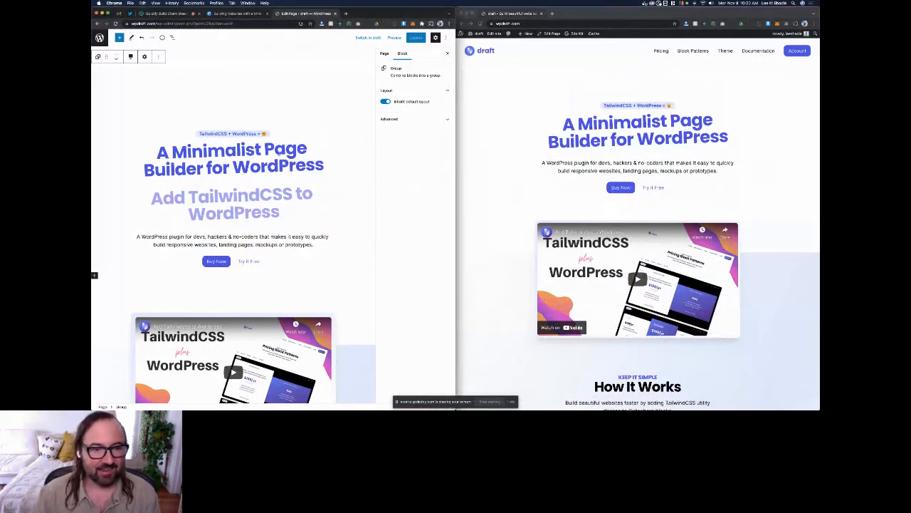
{"action": "left_click", "coordinate": [276, 150]}
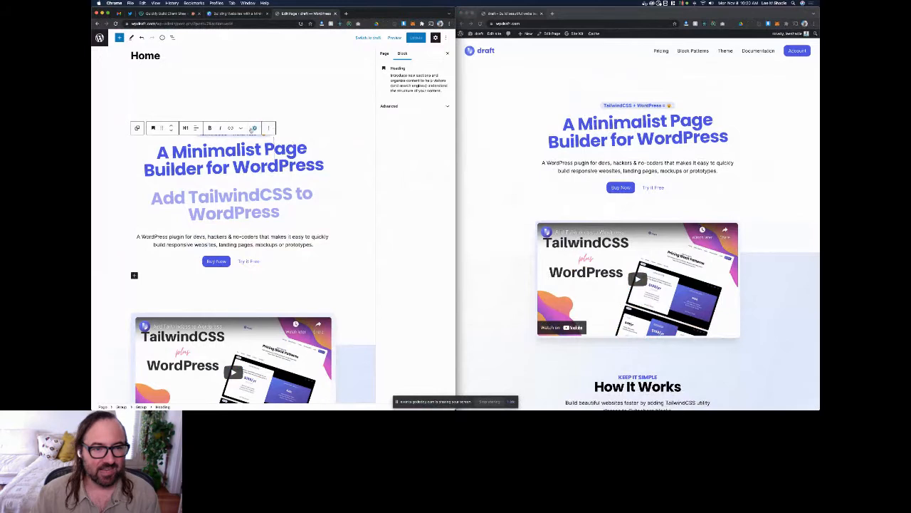
{"action": "left_click", "coordinate": [255, 129]}
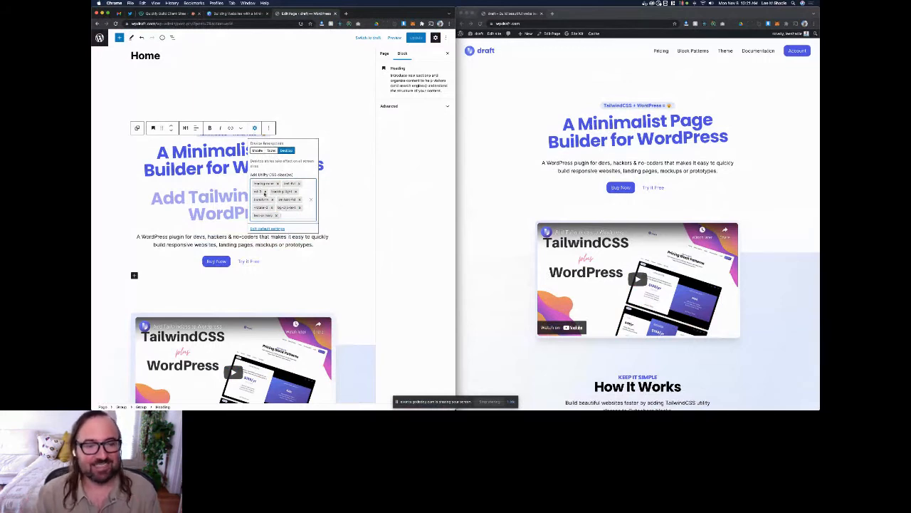
{"action": "left_click", "coordinate": [251, 134]}
{"action": "left_click", "coordinate": [254, 127]}
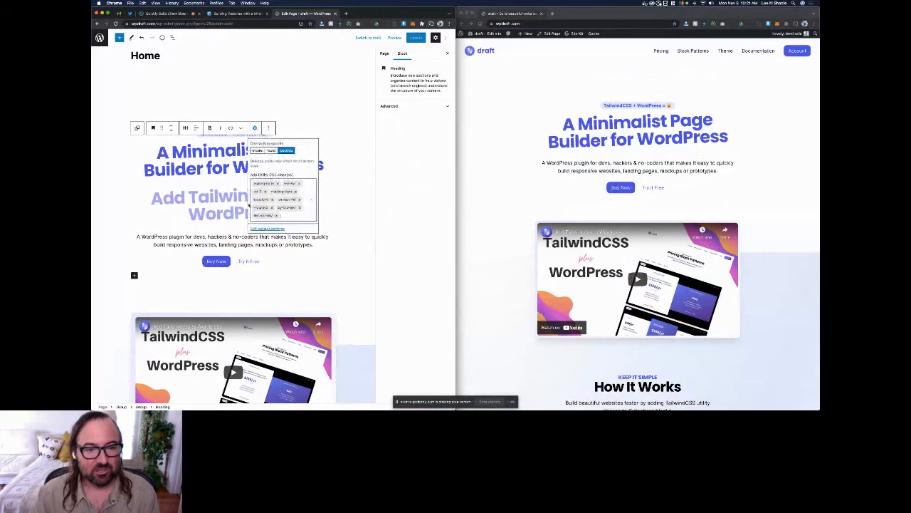
Step: Browse the available desktop utility classes for the heading, from the margin classes down to the positioning classes, and close the list
{"action": "scroll", "coordinate": [288, 260], "scroll_direction": "down", "scroll_amount": 5}
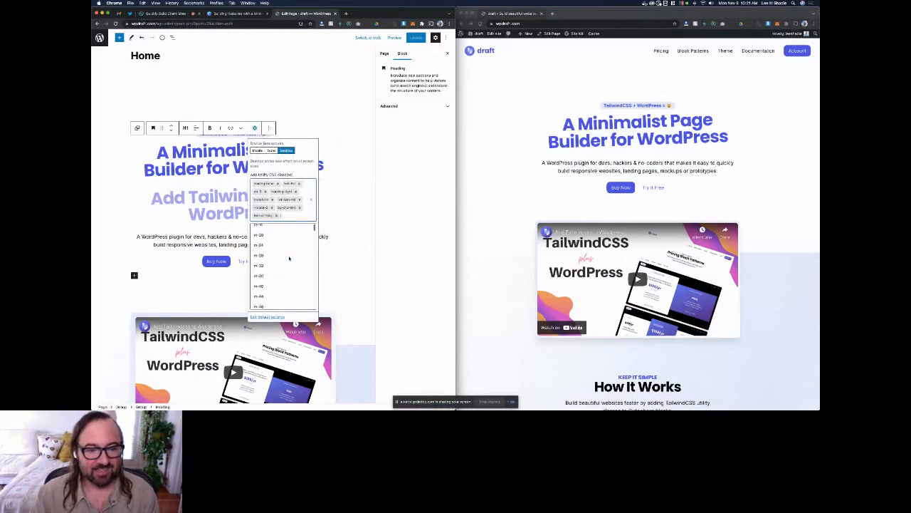
{"action": "scroll", "coordinate": [288, 253], "scroll_direction": "up", "scroll_amount": 5}
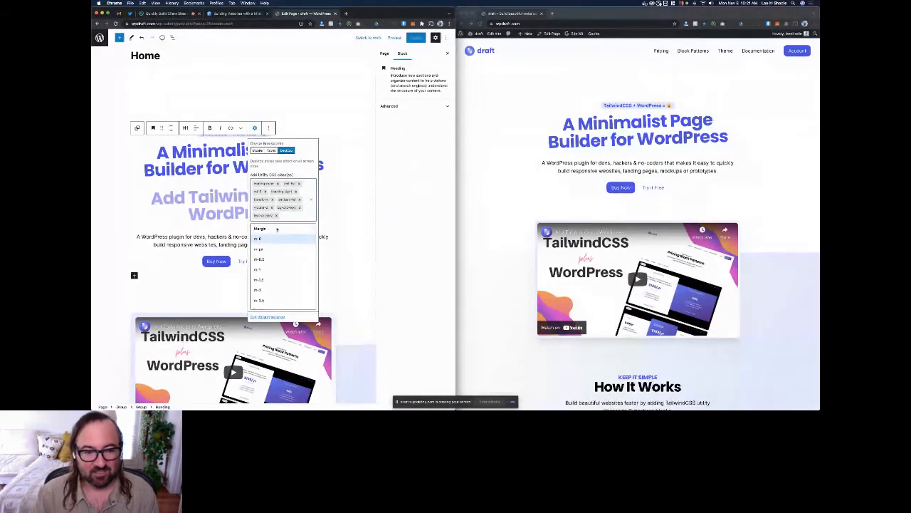
{"action": "scroll", "coordinate": [304, 239], "scroll_direction": "down", "scroll_amount": 10}
{"action": "scroll", "coordinate": [308, 242], "scroll_direction": "down", "scroll_amount": 10}
{"action": "scroll", "coordinate": [302, 252], "scroll_direction": "down", "scroll_amount": 10}
{"action": "scroll", "coordinate": [301, 252], "scroll_direction": "down", "scroll_amount": 10}
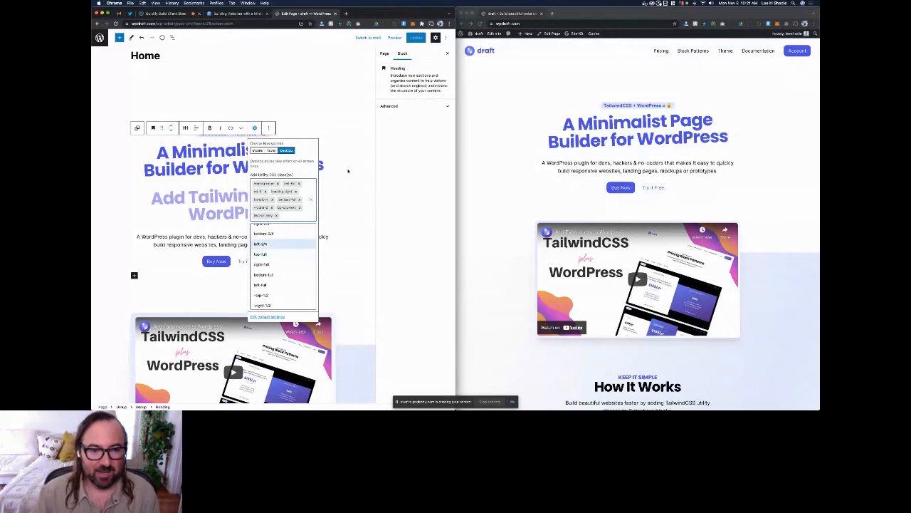
{"action": "left_click", "coordinate": [349, 168]}
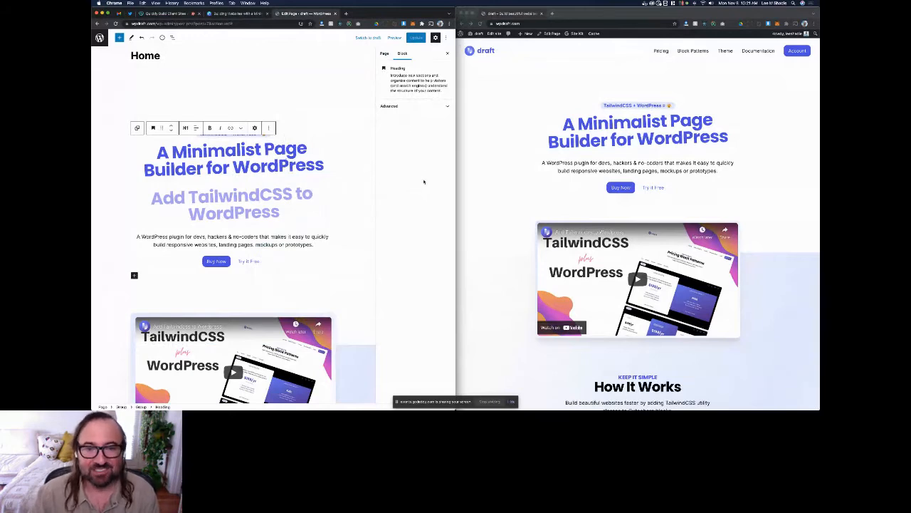
Step: Show the same heading's utility classes in its Advanced block settings and check the list of available classes
{"action": "left_click", "coordinate": [405, 107]}
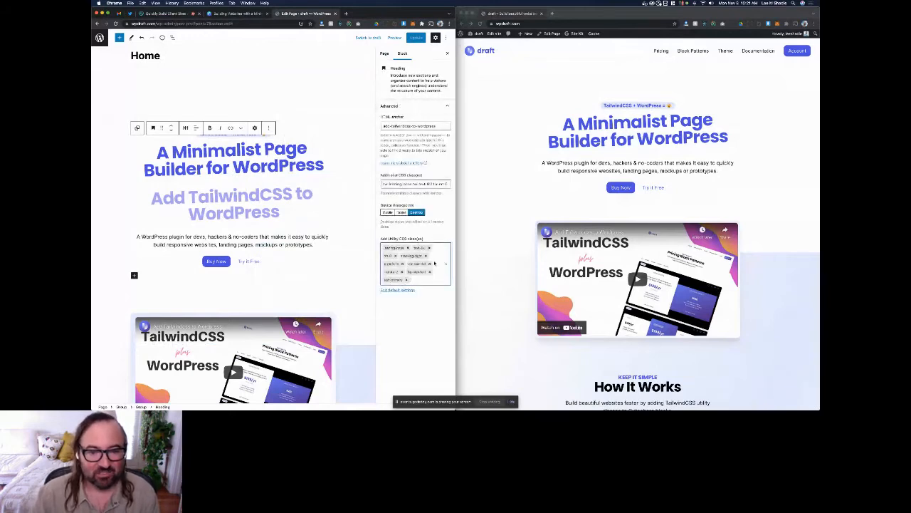
{"action": "left_click", "coordinate": [430, 284]}
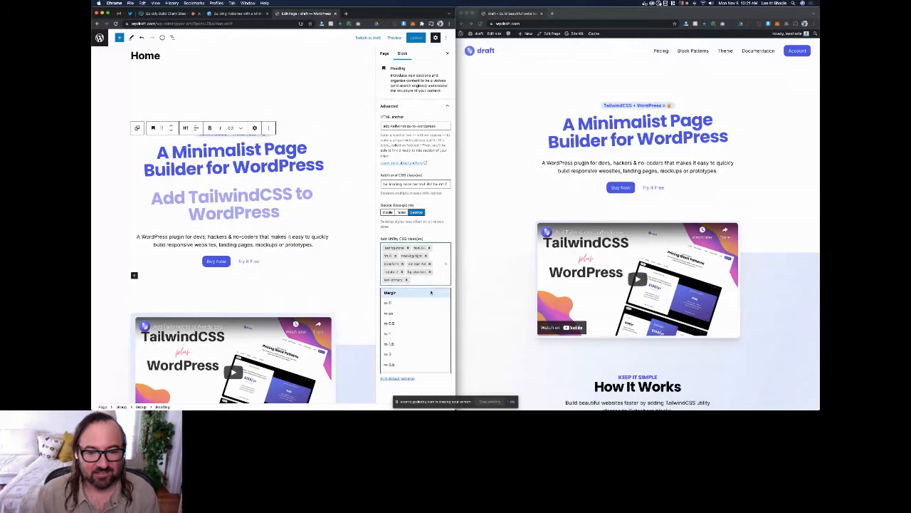
{"action": "left_click", "coordinate": [441, 230]}
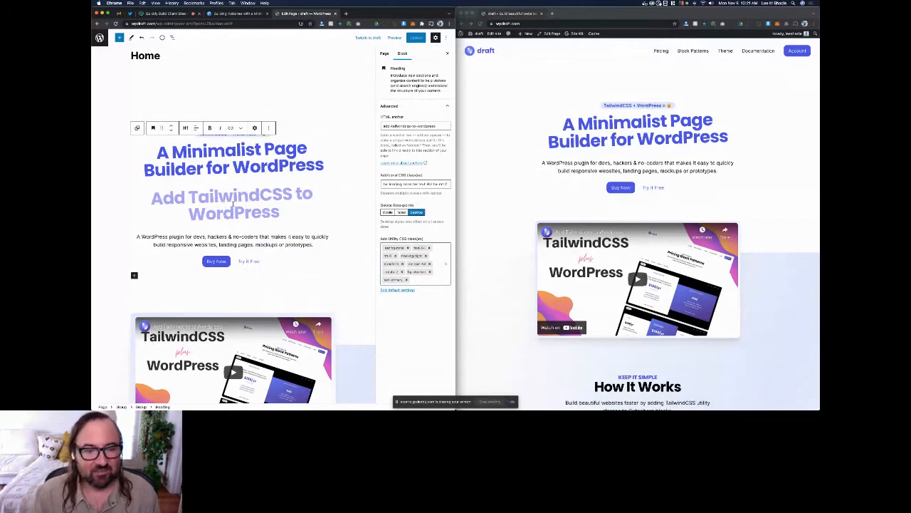
Step: Examine the tablet and mobile breakpoint class options of the "Add TailwindCSS to WordPress" heading
{"action": "left_click", "coordinate": [232, 204]}
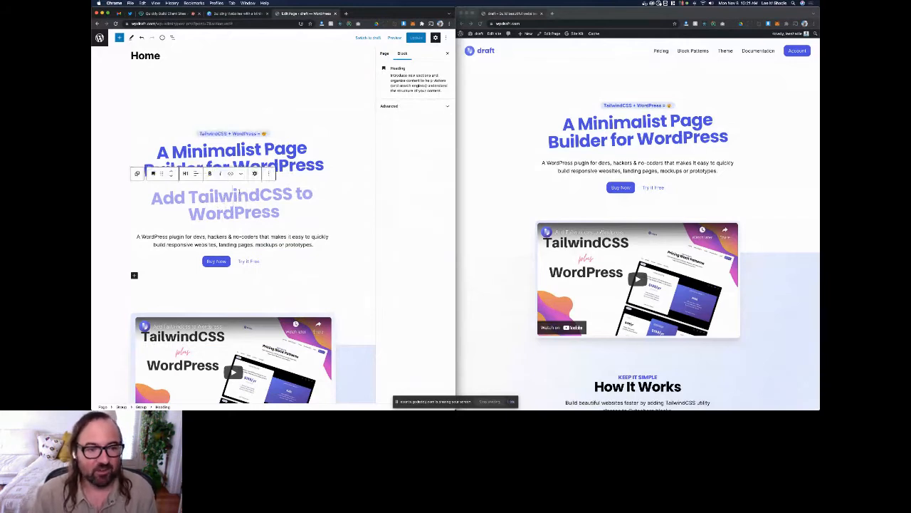
{"action": "left_click", "coordinate": [254, 173]}
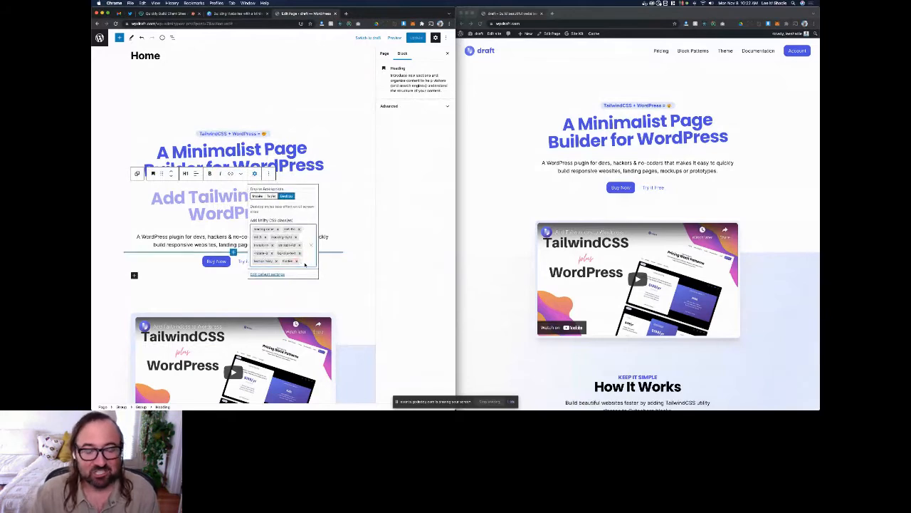
{"action": "left_click", "coordinate": [271, 196]}
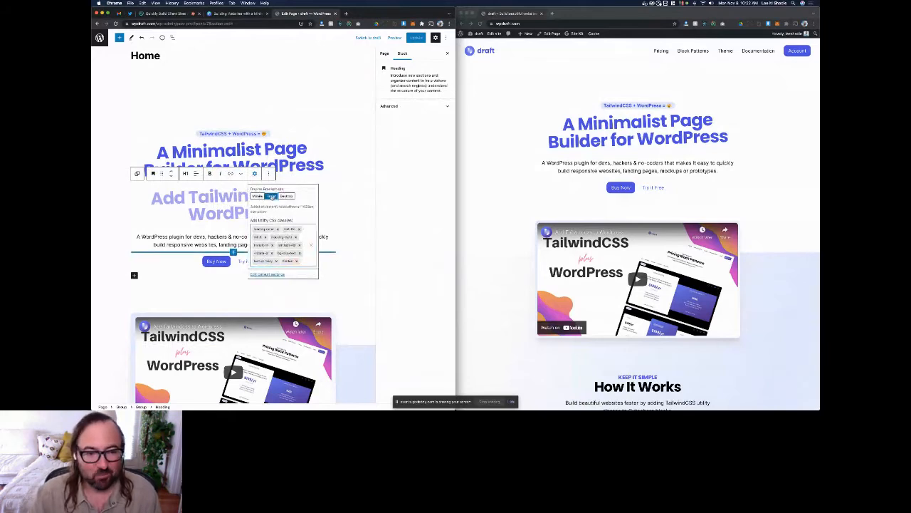
{"action": "left_click", "coordinate": [302, 262]}
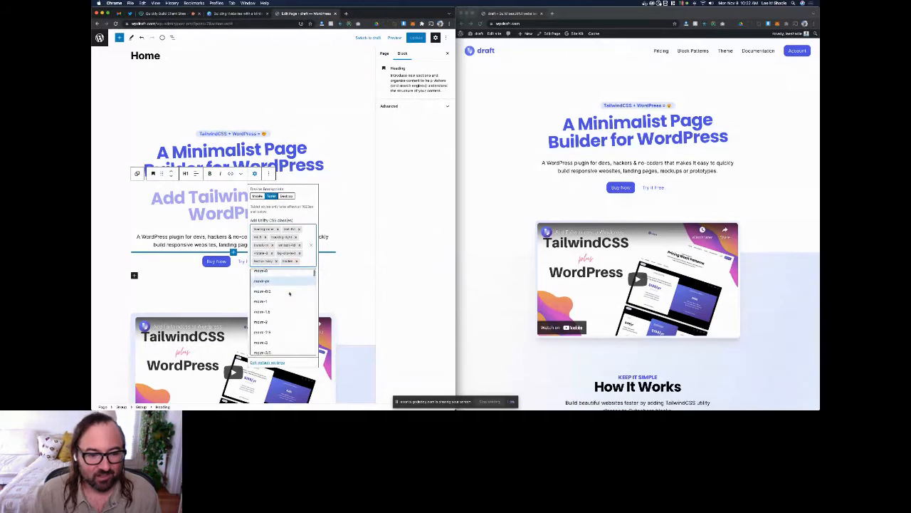
{"action": "left_click", "coordinate": [254, 198]}
{"action": "left_click", "coordinate": [302, 261]}
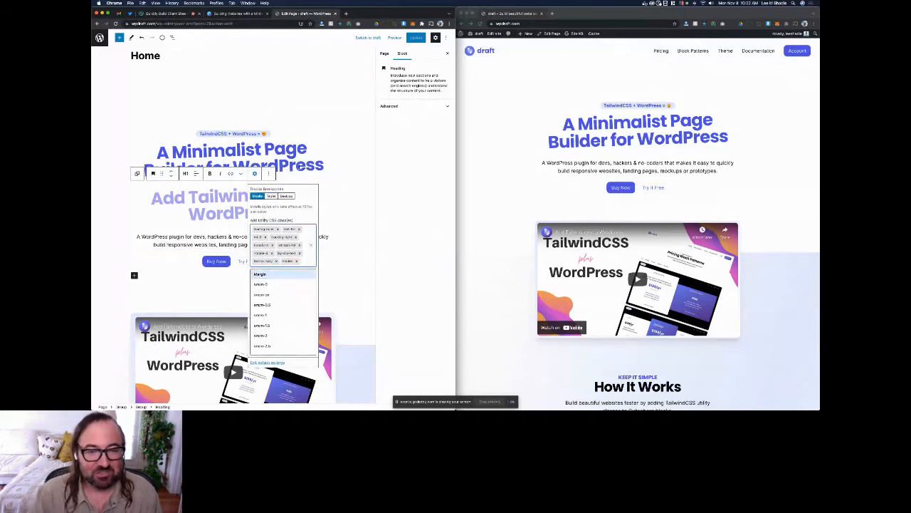
Step: Review the applied utility classes of the "A Minimalist Page Builder for WordPress" heading and deselect it
{"action": "left_click", "coordinate": [294, 164]}
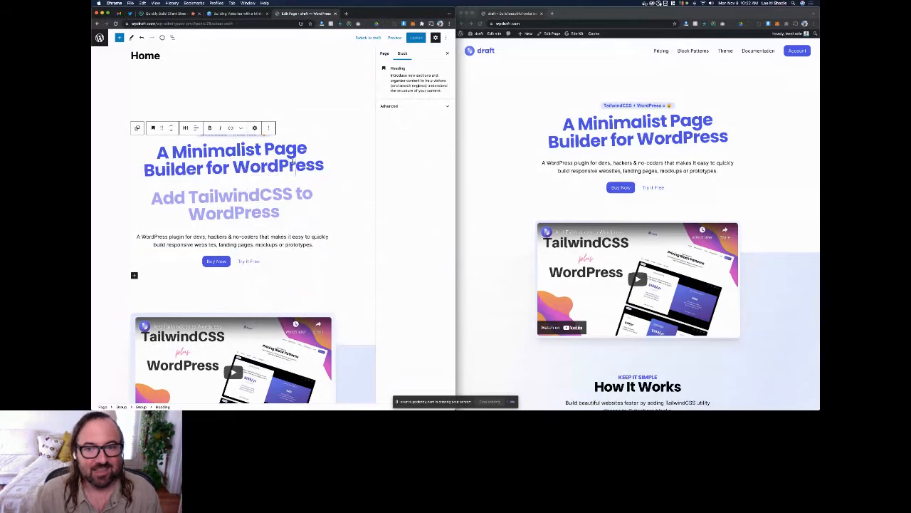
{"action": "left_click", "coordinate": [255, 129]}
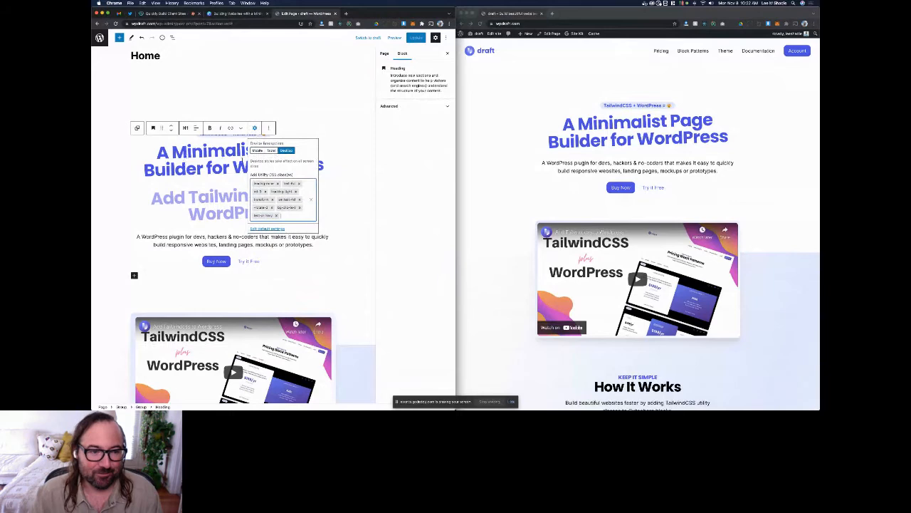
{"action": "left_click", "coordinate": [337, 158]}
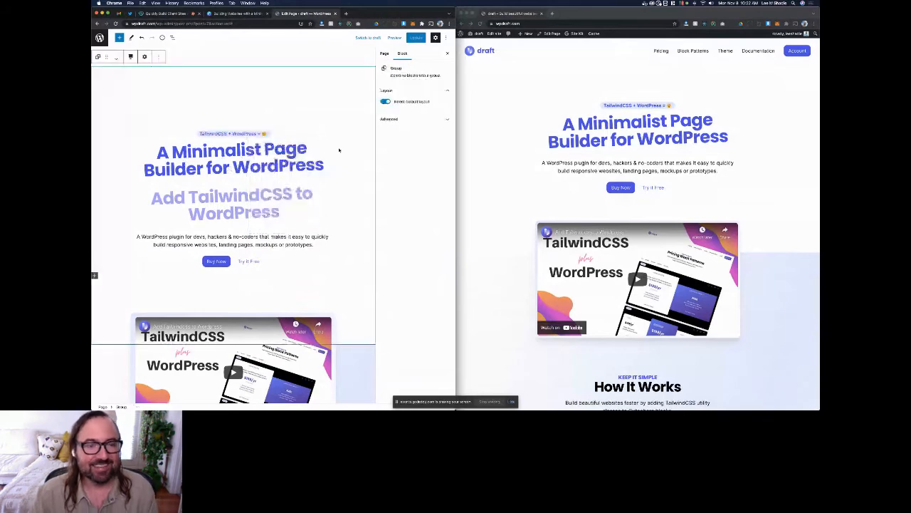
Step: Look over the page in the editor and open the plugin's default settings from the first heading's Advanced block settings
{"action": "scroll", "coordinate": [344, 169], "scroll_direction": "down", "scroll_amount": 1}
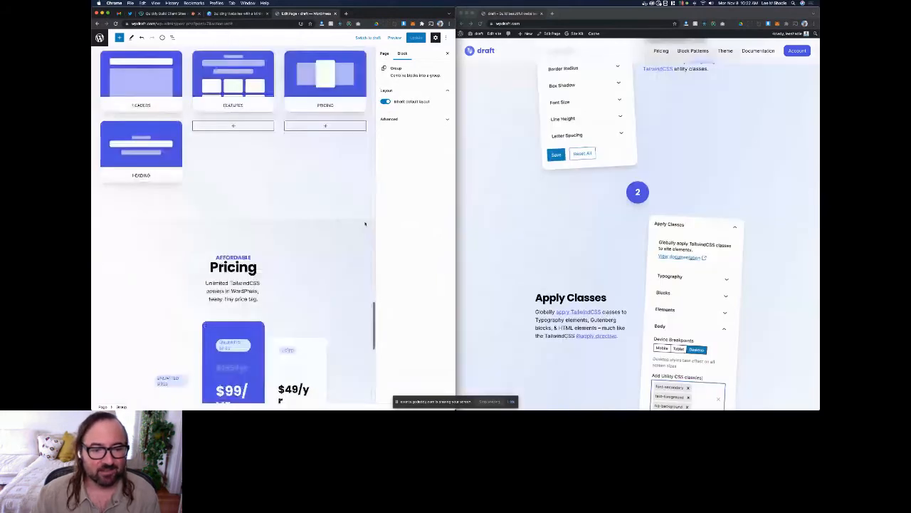
{"action": "scroll", "coordinate": [365, 224], "scroll_direction": "down", "scroll_amount": 4}
{"action": "scroll", "coordinate": [365, 223], "scroll_direction": "down", "scroll_amount": 5}
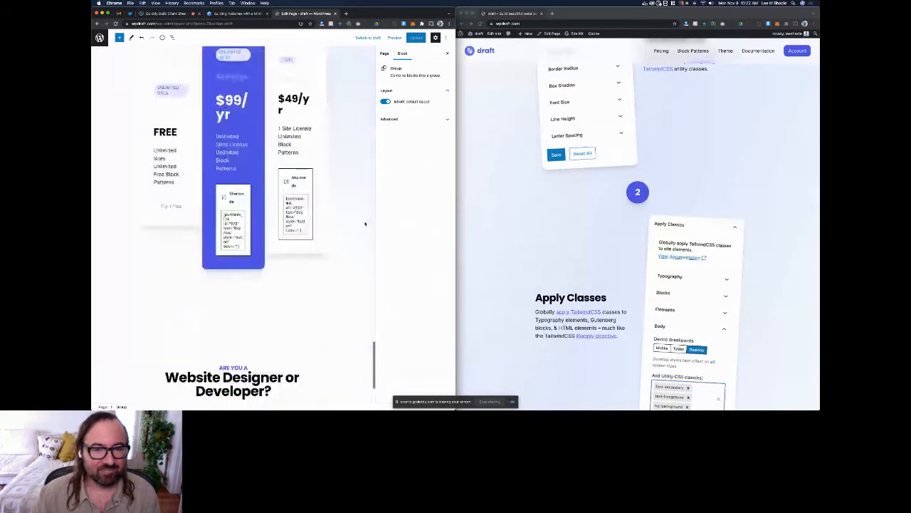
{"action": "scroll", "coordinate": [365, 224], "scroll_direction": "up", "scroll_amount": 15}
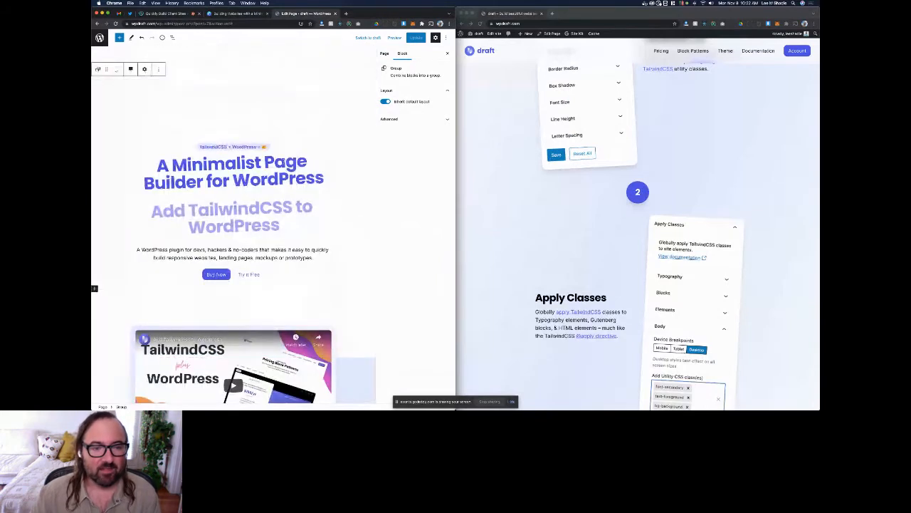
{"action": "left_click", "coordinate": [287, 165]}
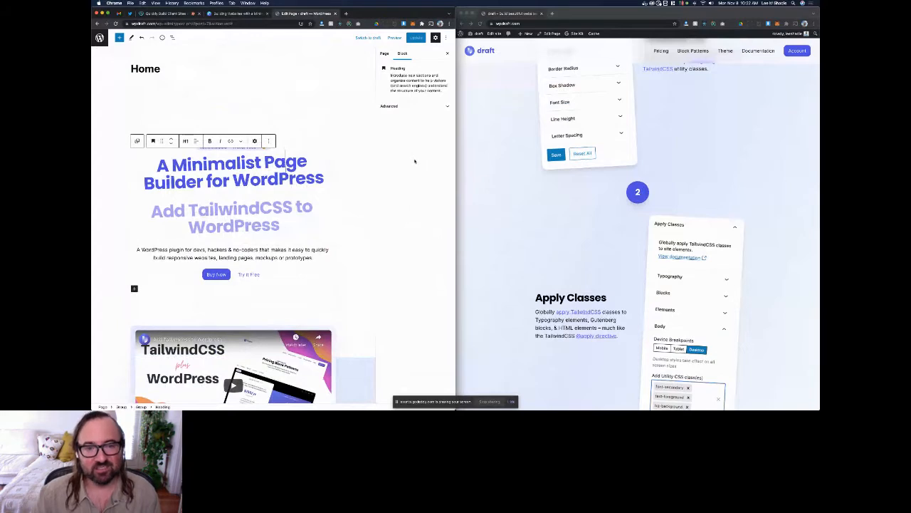
{"action": "left_click", "coordinate": [402, 106]}
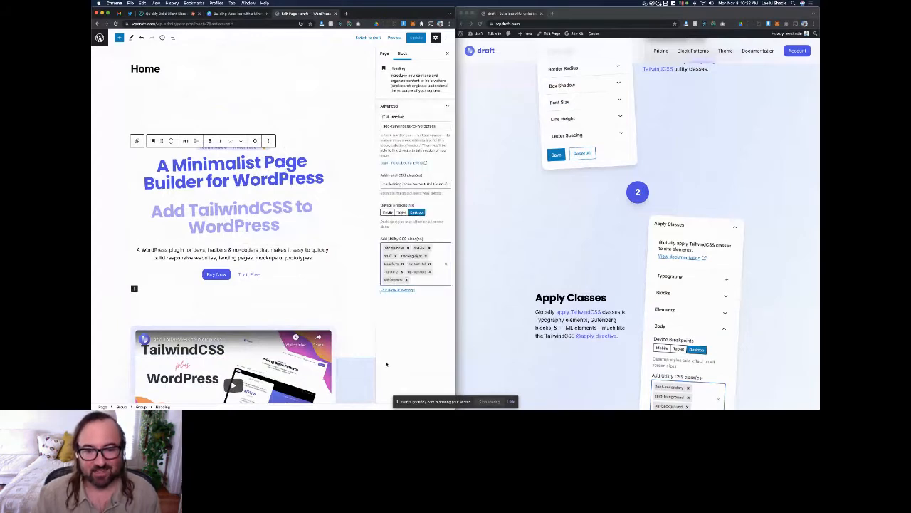
{"action": "left_click", "coordinate": [398, 290]}
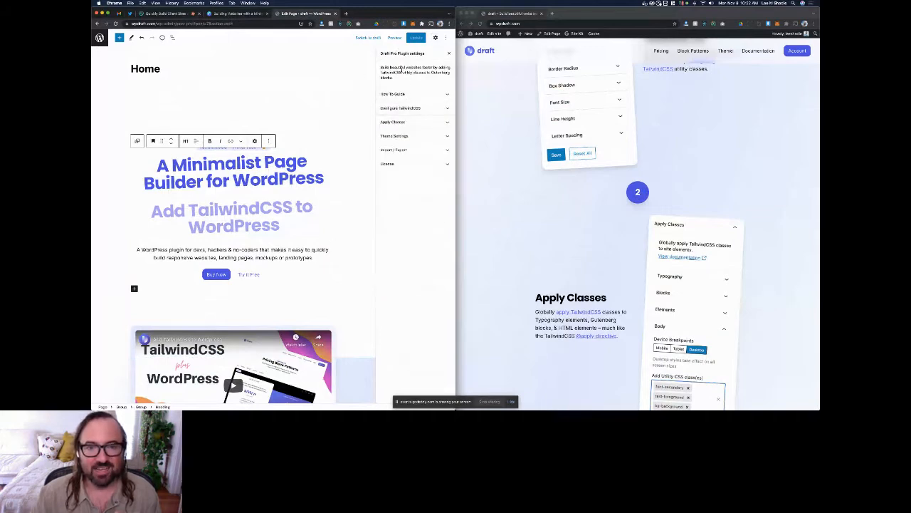
Step: Show the TailwindCSS configuration options and add the p-10 utility class to the "A Minimalist Page Builder for WordPress" heading
{"action": "left_click", "coordinate": [409, 109]}
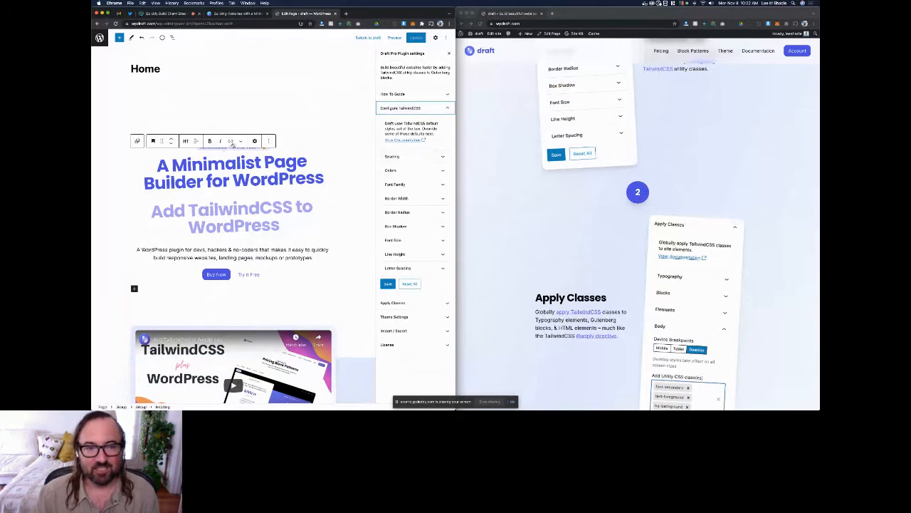
{"action": "left_click", "coordinate": [254, 140]}
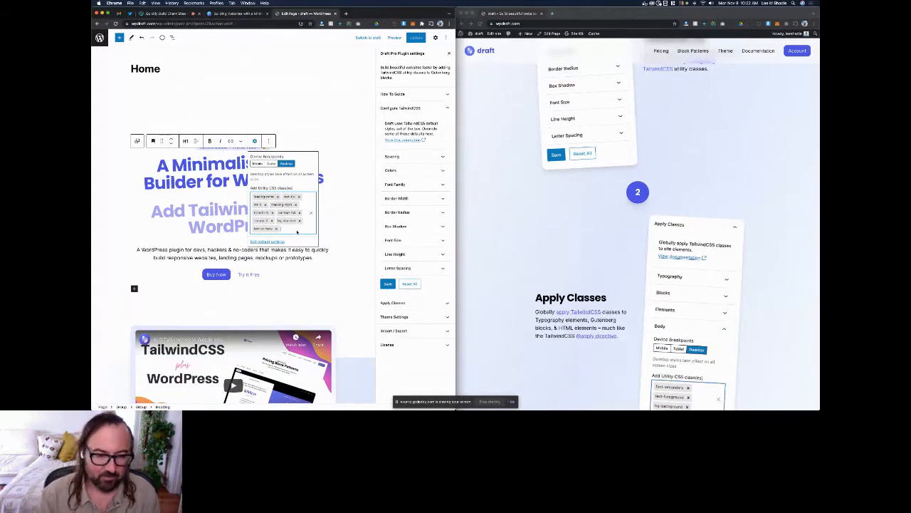
{"action": "type", "text": "p-10"}
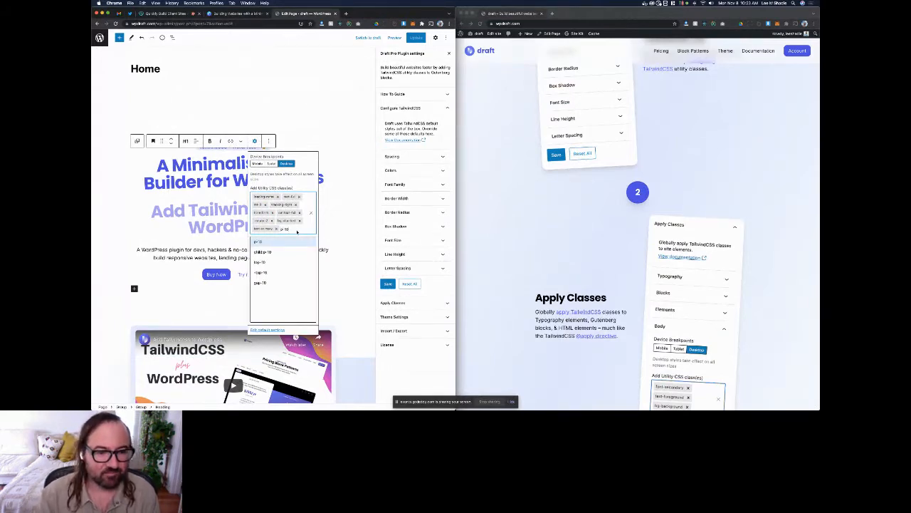
{"action": "key", "text": "Return"}
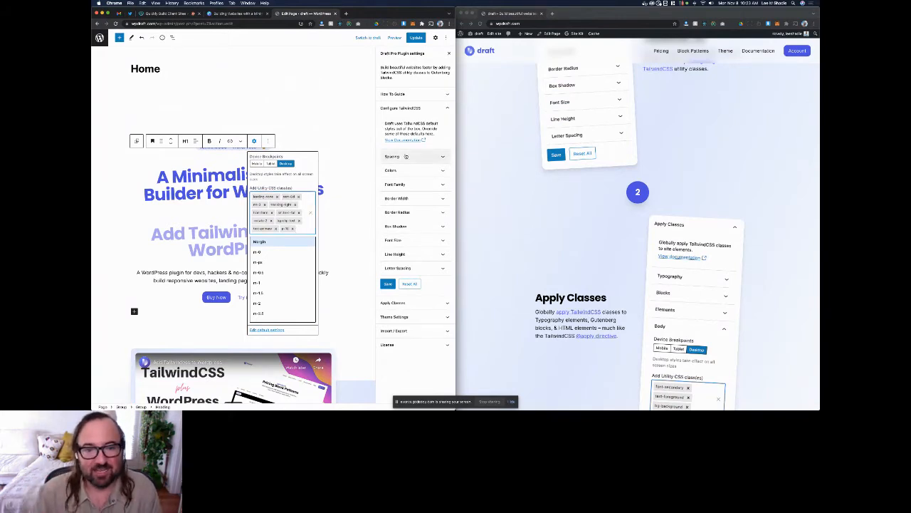
Step: Override the TailwindCSS spacing value for size 10 with 40px and save the spacing settings
{"action": "left_click", "coordinate": [405, 156]}
{"action": "scroll", "coordinate": [401, 192], "scroll_direction": "down", "scroll_amount": 1}
{"action": "left_click", "coordinate": [401, 213]}
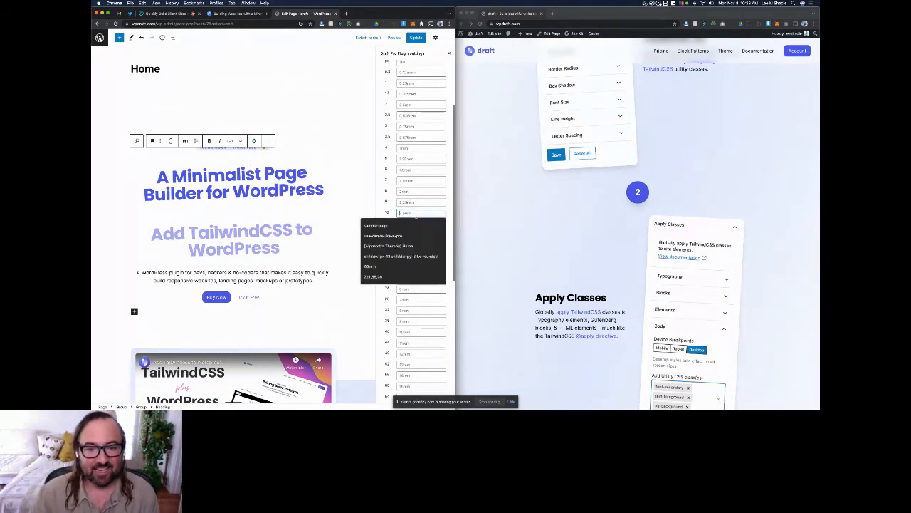
{"action": "left_click", "coordinate": [390, 214]}
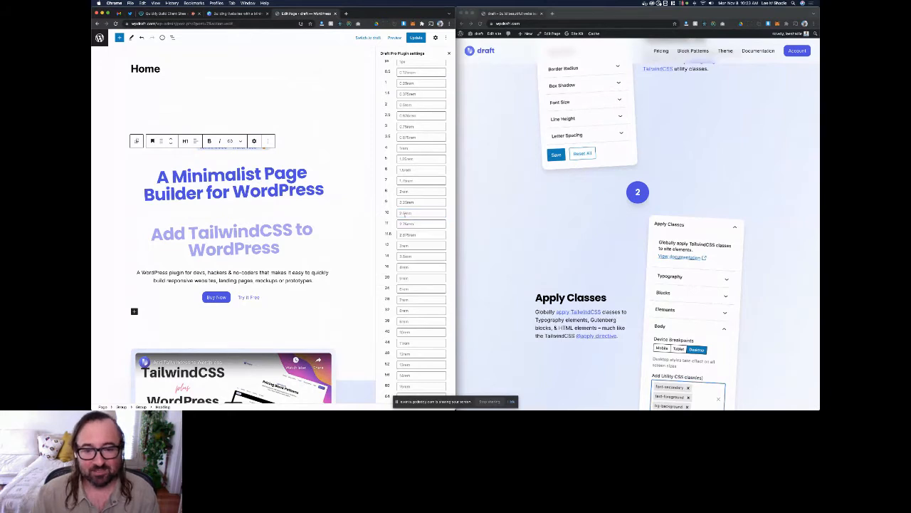
{"action": "left_click", "coordinate": [420, 213]}
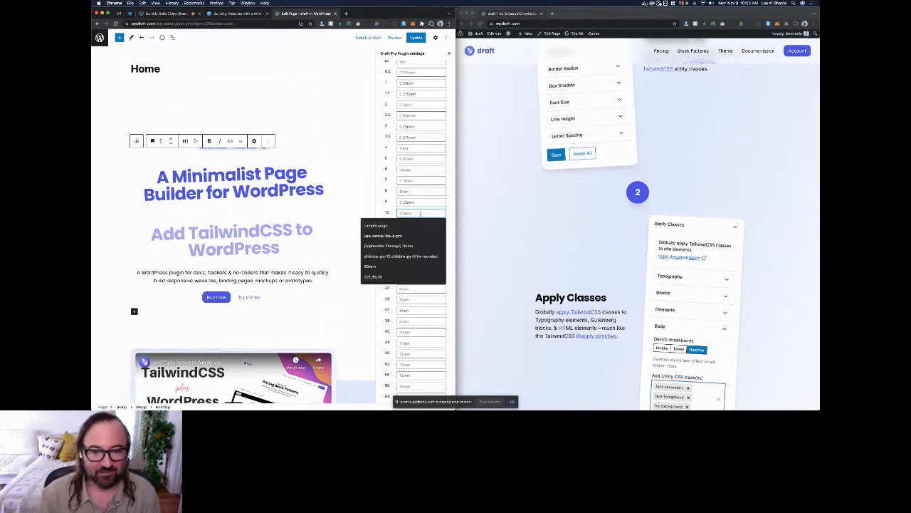
{"action": "type", "text": "4"}
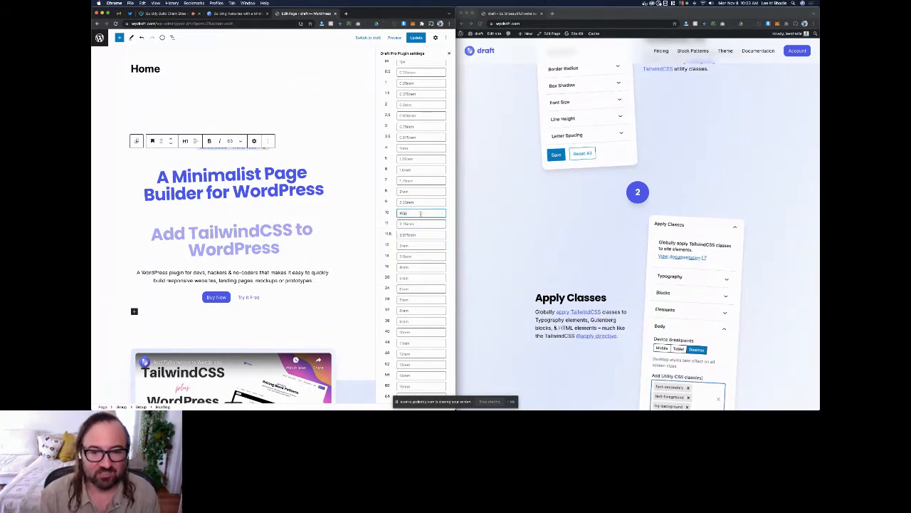
{"action": "type", "text": "0px"}
{"action": "scroll", "coordinate": [388, 207], "scroll_direction": "down", "scroll_amount": 5}
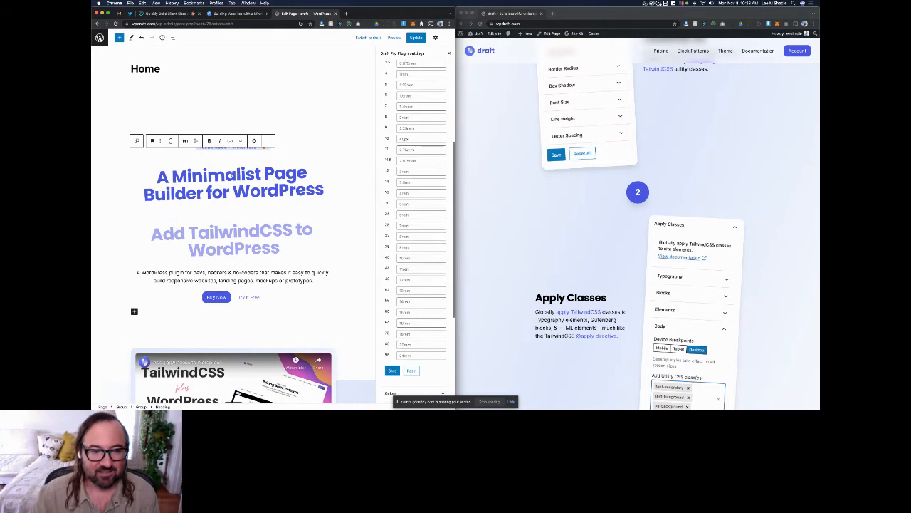
{"action": "left_click", "coordinate": [392, 371]}
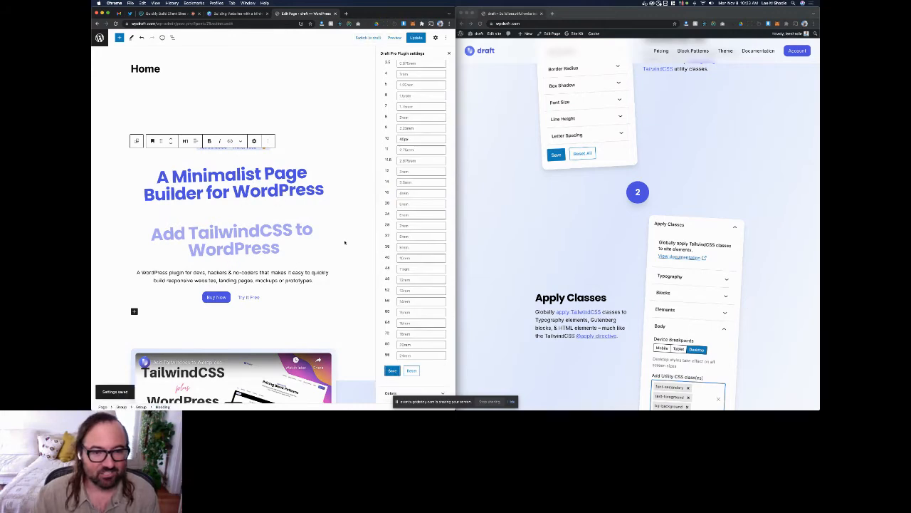
Step: Clear the custom value for spacing size 10, save the spacing settings and collapse them
{"action": "scroll", "coordinate": [563, 210], "scroll_direction": "up", "scroll_amount": 5}
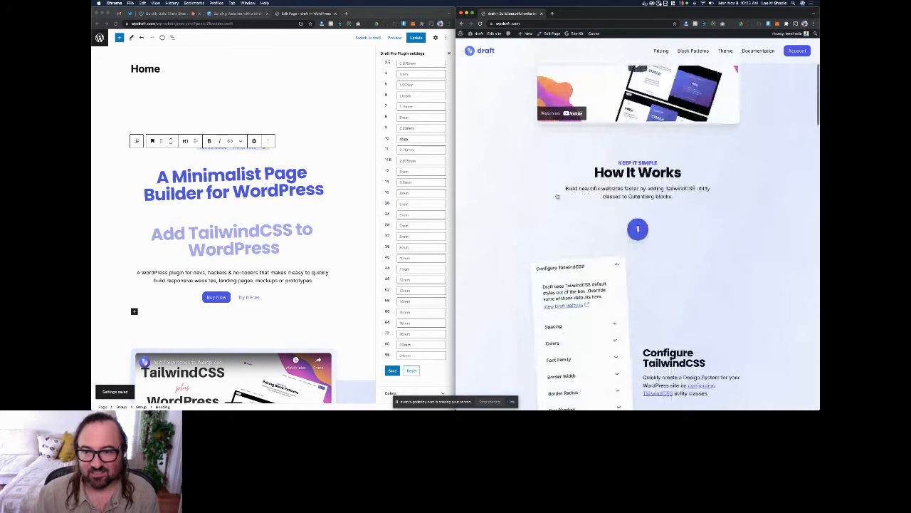
{"action": "scroll", "coordinate": [557, 196], "scroll_direction": "up", "scroll_amount": 5}
{"action": "left_click", "coordinate": [385, 176]}
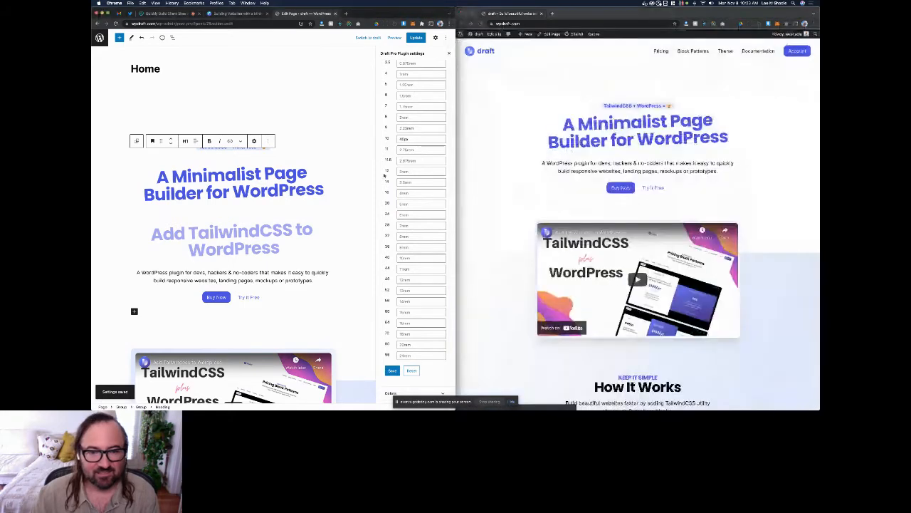
{"action": "scroll", "coordinate": [388, 171], "scroll_direction": "up", "scroll_amount": 5}
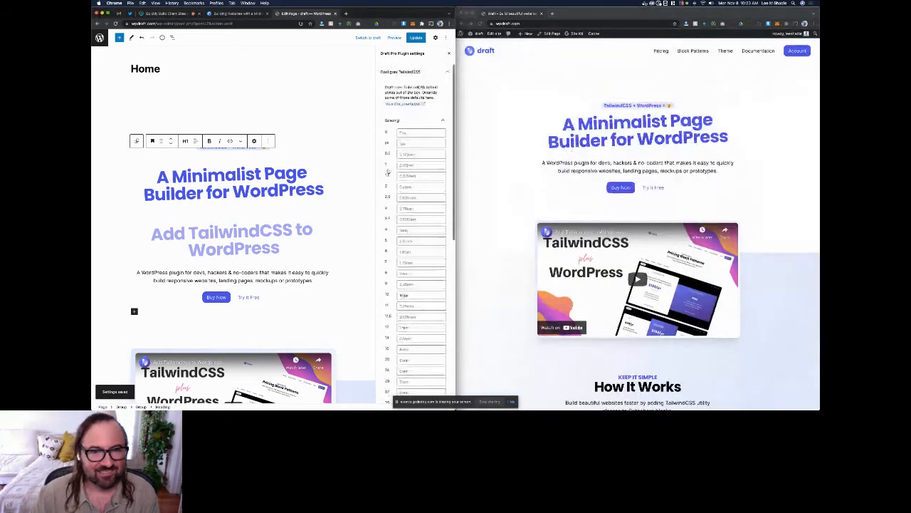
{"action": "scroll", "coordinate": [388, 172], "scroll_direction": "down", "scroll_amount": 3}
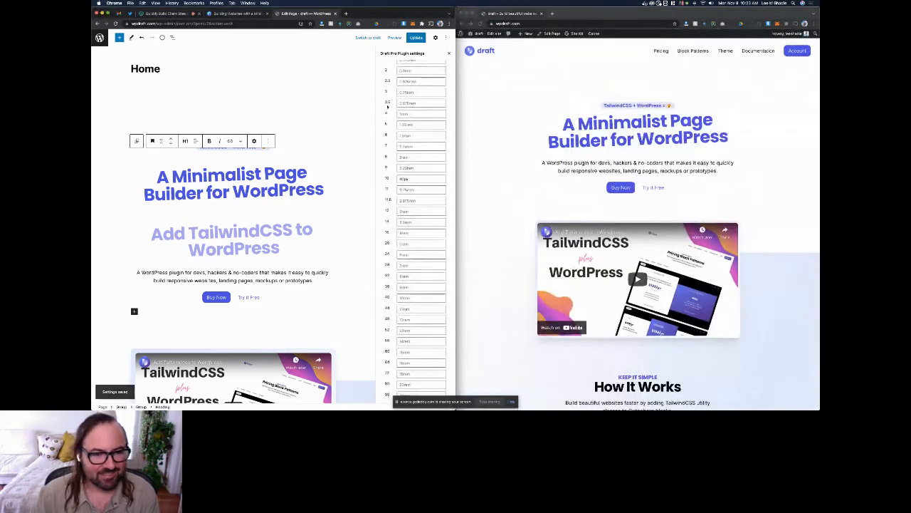
{"action": "left_click", "coordinate": [412, 179]}
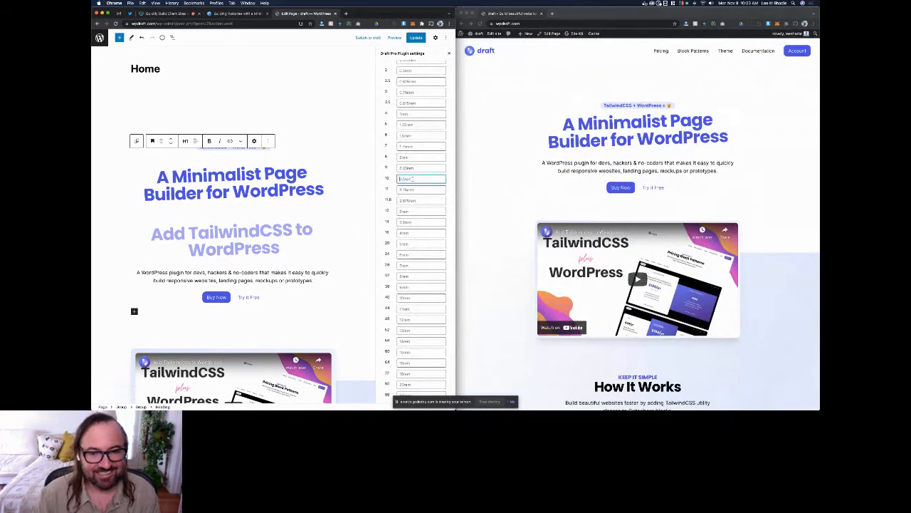
{"action": "scroll", "coordinate": [388, 187], "scroll_direction": "down", "scroll_amount": 6}
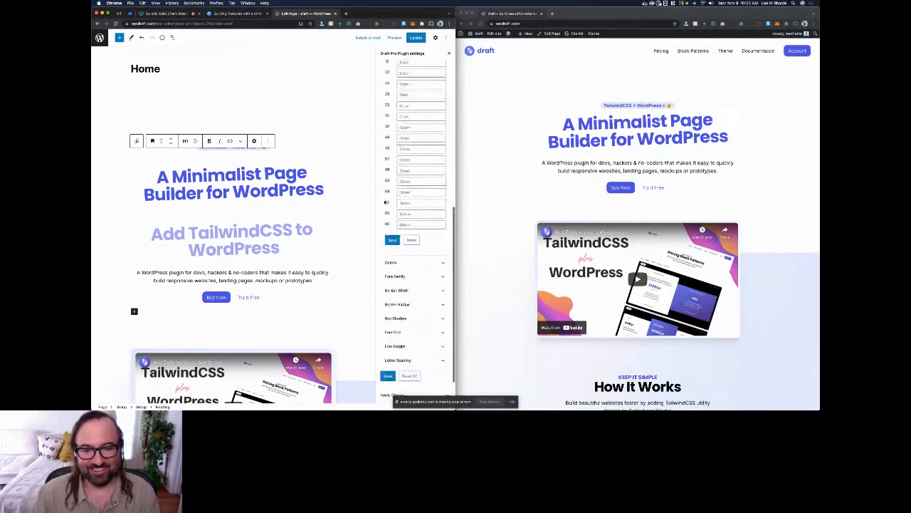
{"action": "left_click", "coordinate": [393, 240]}
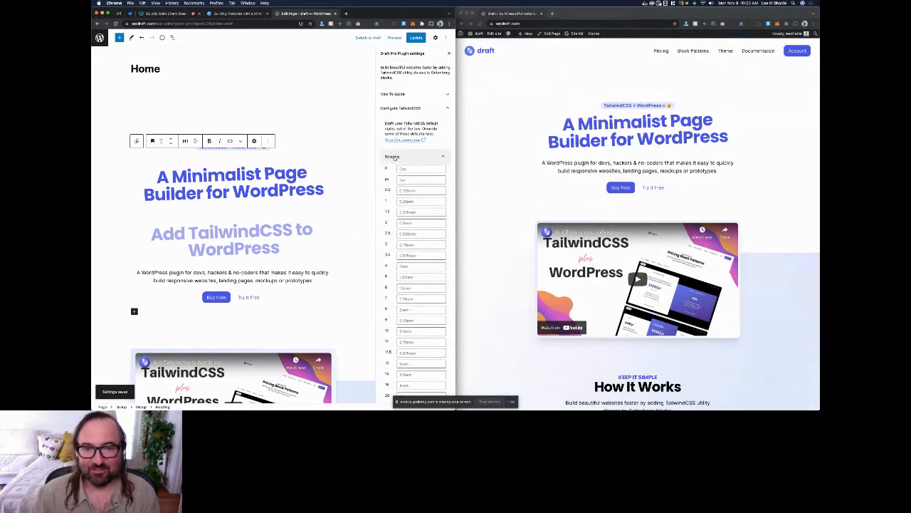
{"action": "left_click", "coordinate": [394, 157]}
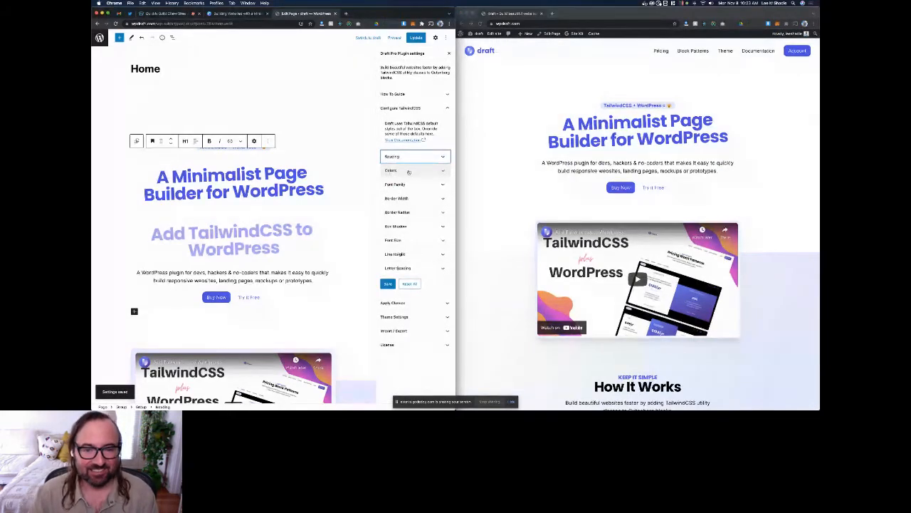
Step: Look through the TailwindCSS color configuration, from background and foreground down to light and dark
{"action": "left_click", "coordinate": [408, 172]}
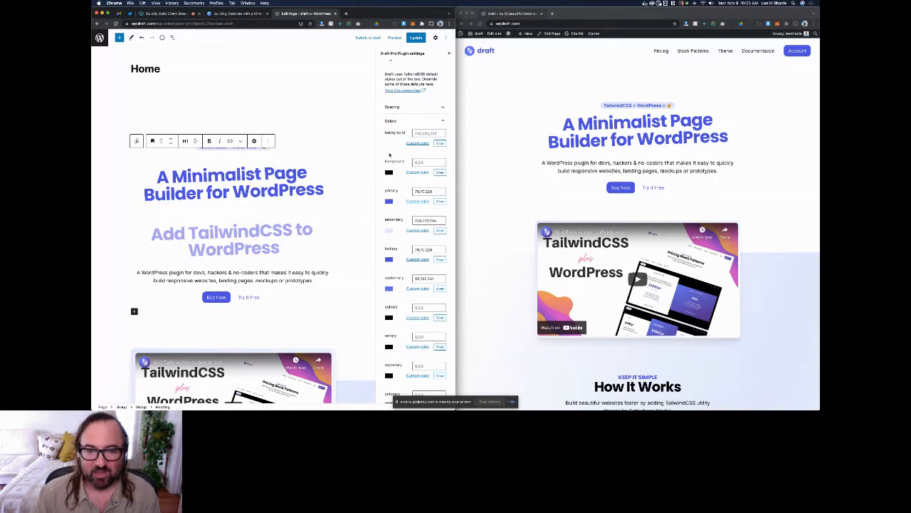
{"action": "scroll", "coordinate": [395, 167], "scroll_direction": "down", "scroll_amount": 1}
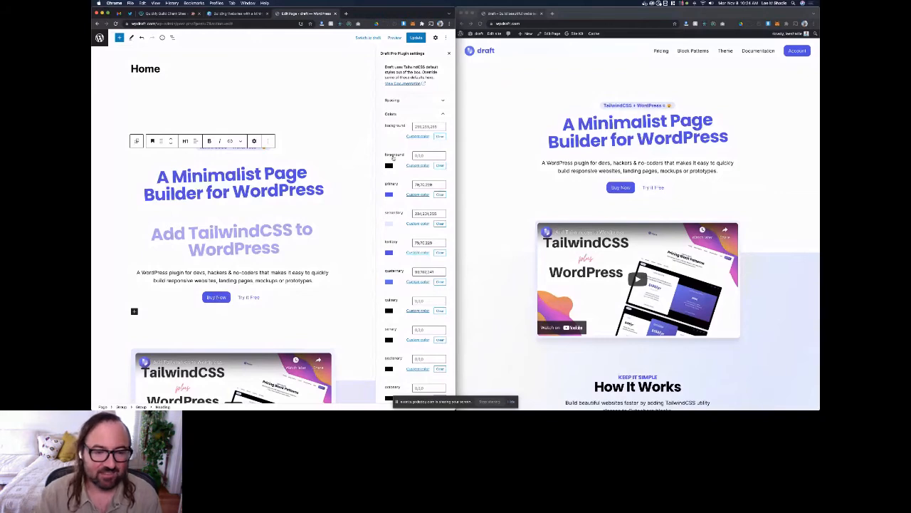
{"action": "scroll", "coordinate": [393, 158], "scroll_direction": "down", "scroll_amount": 4}
Step: Add the bg-dark utility class to the "A Minimalist Page Builder for WordPress" heading
{"action": "left_click", "coordinate": [254, 141]}
{"action": "left_click", "coordinate": [302, 215]}
{"action": "type", "text": "b"}
{"action": "type", "text": "g"}
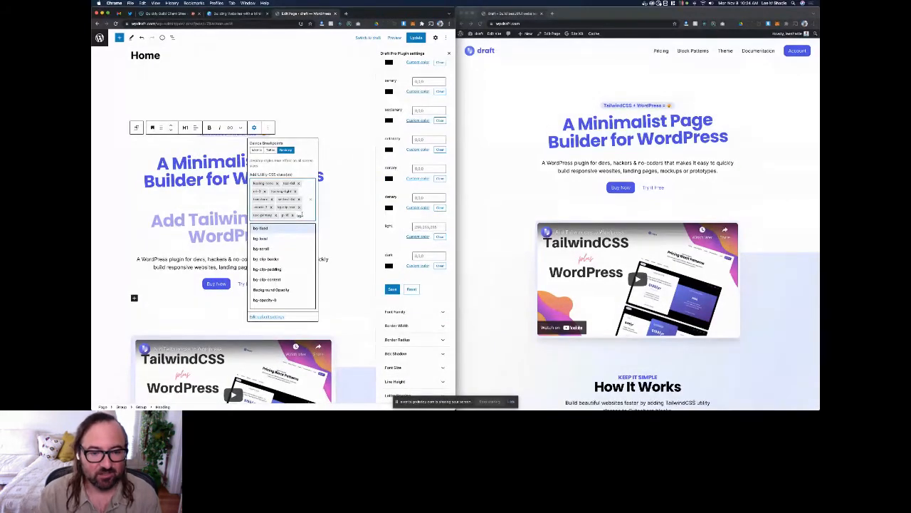
{"action": "type", "text": "-dar"}
{"action": "key", "text": "Return"}
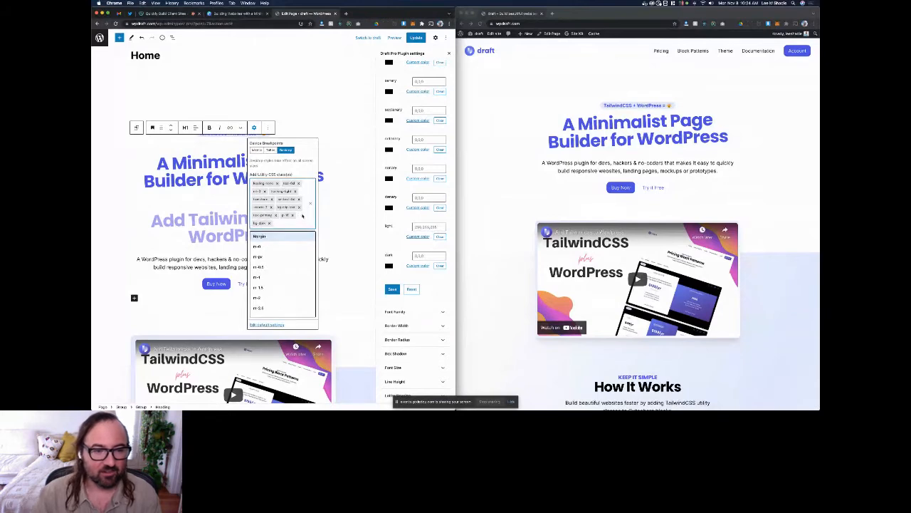
{"action": "left_click", "coordinate": [218, 150]}
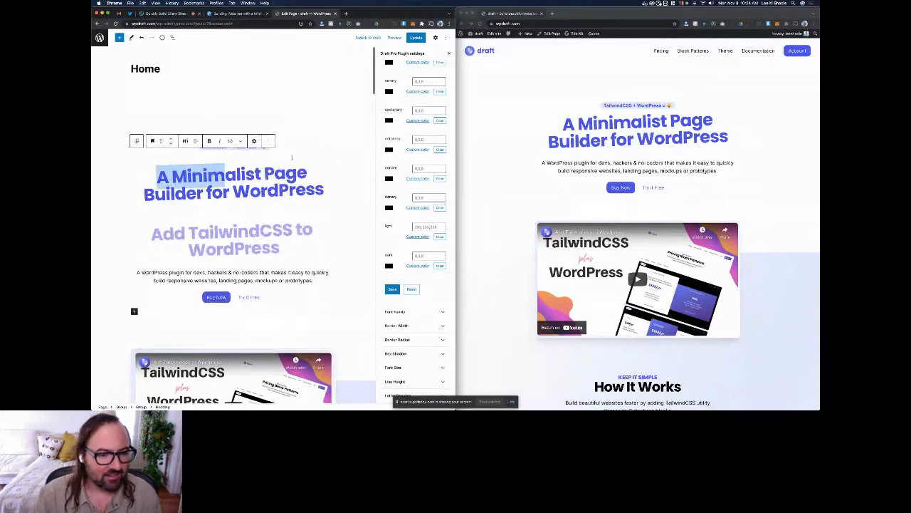
Step: Start adding another bg class to the heading, then delete that entry and remove the bg-dark class
{"action": "left_click", "coordinate": [254, 142]}
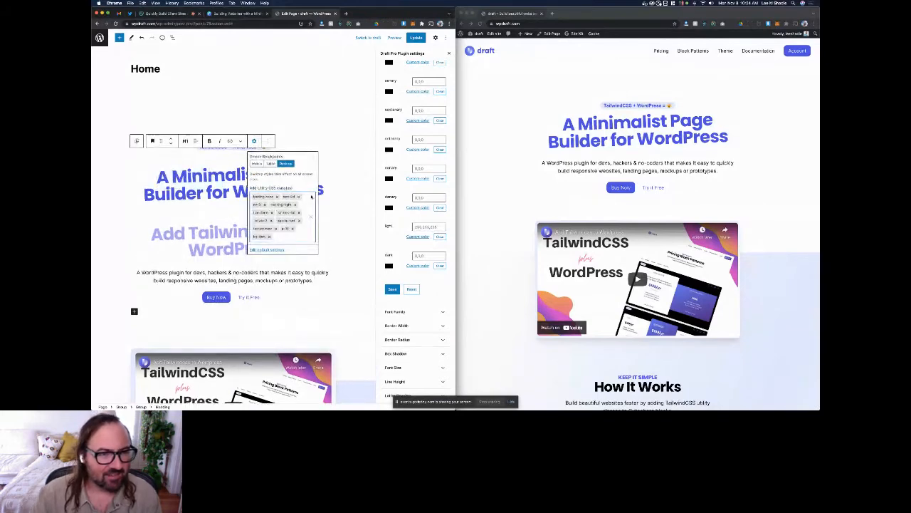
{"action": "left_click", "coordinate": [299, 238]}
{"action": "type", "text": "bg"}
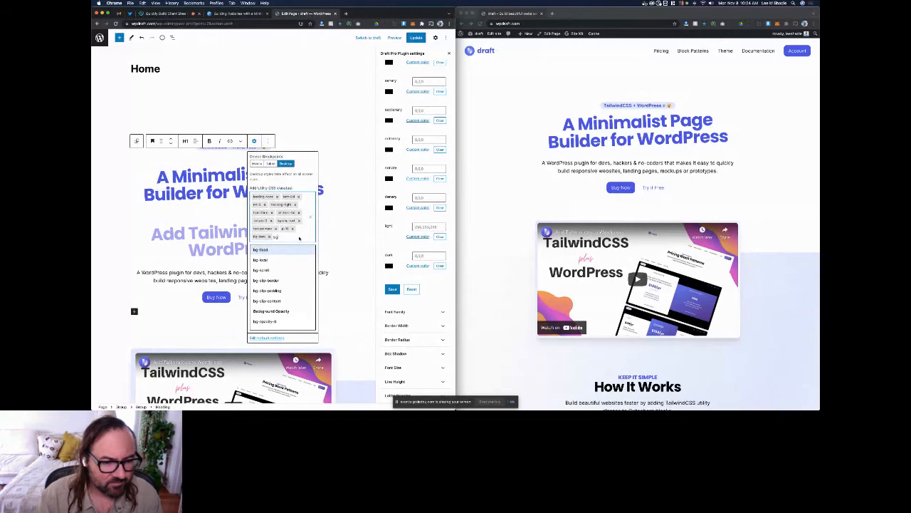
{"action": "key", "text": "BackSpace"}
{"action": "key", "text": "BackSpace"}
{"action": "key", "text": "BackSpace"}
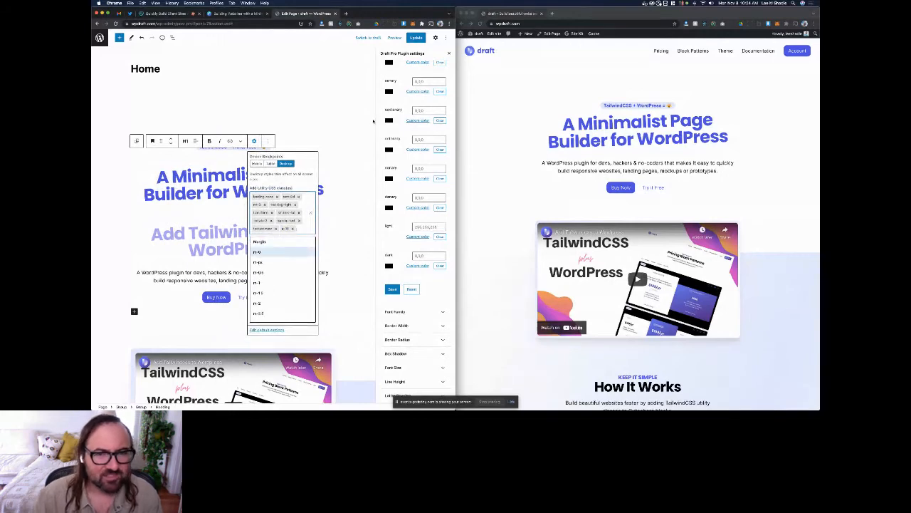
Step: Reload the page editor without saving and check the utility classes applied to the "A Minimalist Page Builder for WordPress" heading
{"action": "left_click", "coordinate": [346, 155]}
{"action": "key", "text": "super+r"}
{"action": "left_click", "coordinate": [502, 132]}
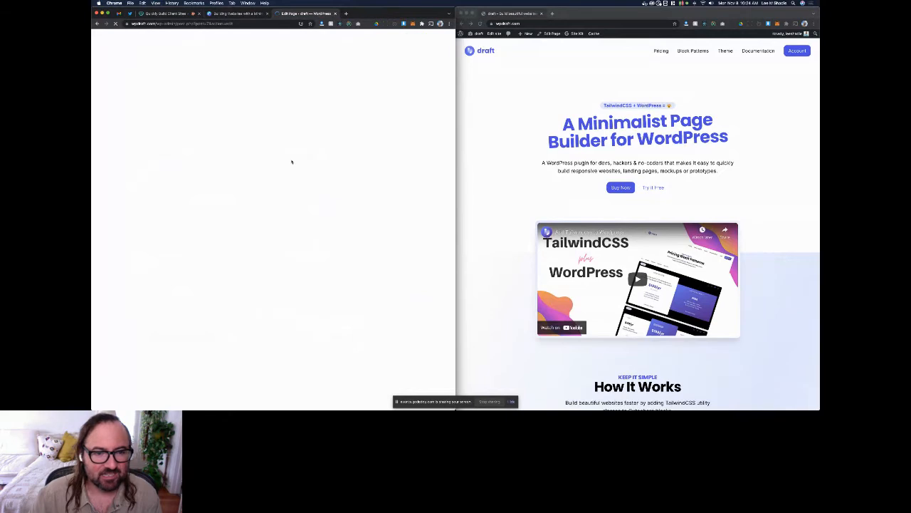
{"action": "left_click", "coordinate": [286, 187]}
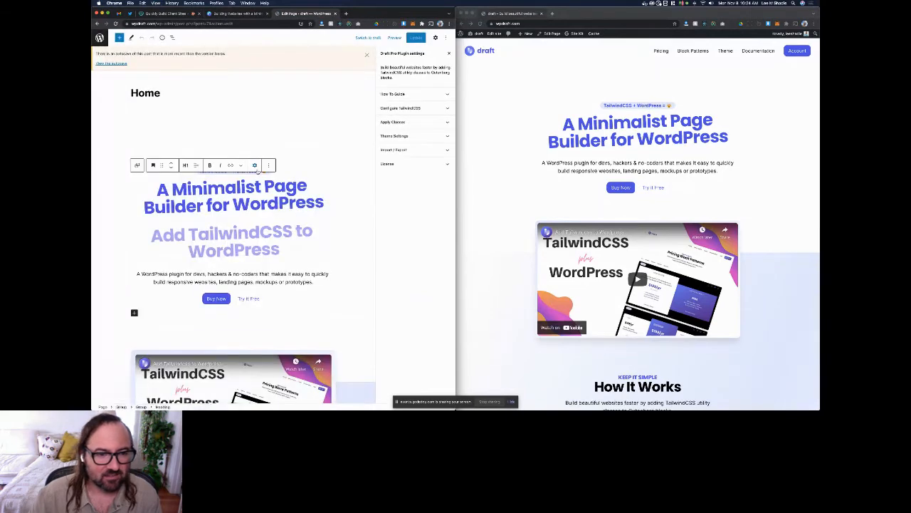
{"action": "left_click", "coordinate": [254, 165]}
{"action": "left_click", "coordinate": [288, 235]}
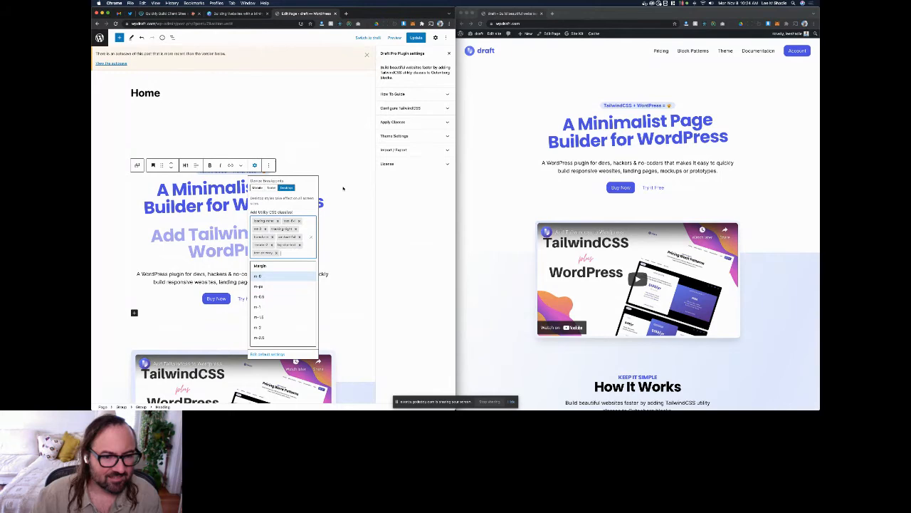
{"action": "left_click", "coordinate": [348, 188]}
{"action": "left_click", "coordinate": [344, 148]}
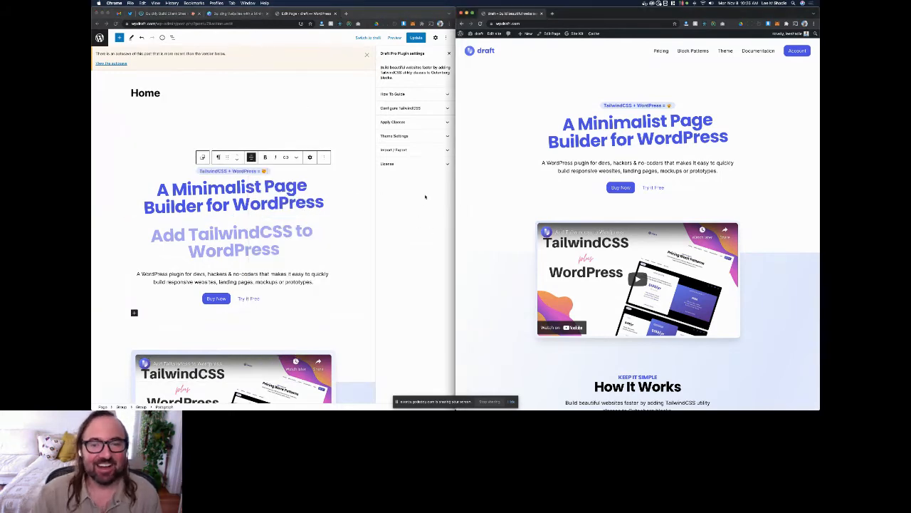
Step: Examine the font family options in the TailwindCSS configuration and browse the fonts available for the primary font
{"action": "left_click", "coordinate": [398, 108]}
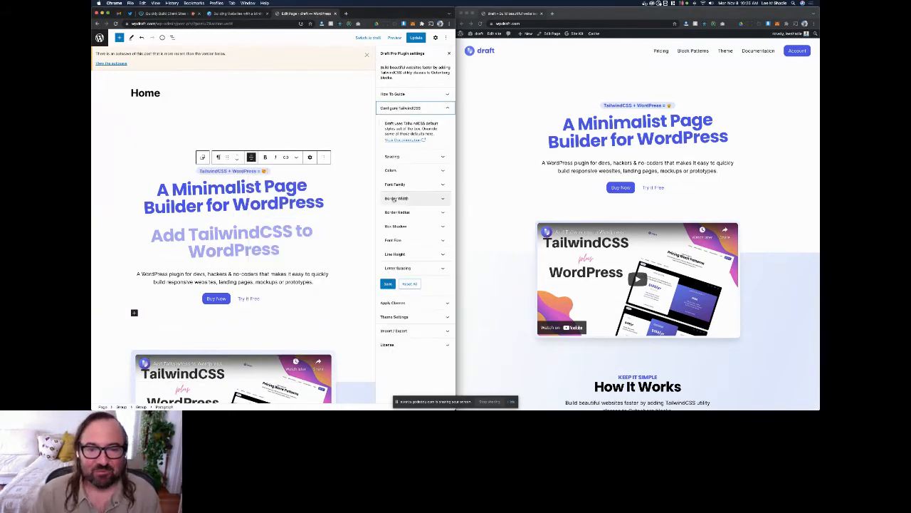
{"action": "left_click", "coordinate": [411, 185]}
{"action": "scroll", "coordinate": [387, 204], "scroll_direction": "down", "scroll_amount": 1}
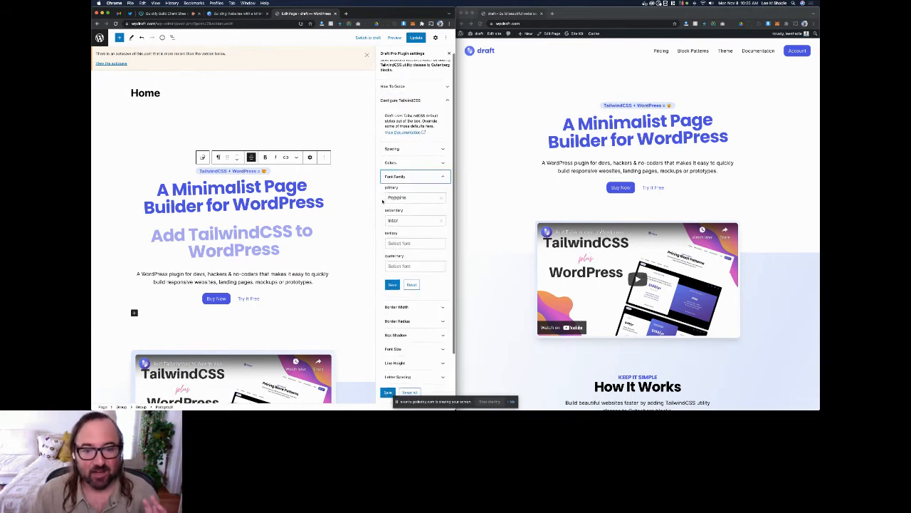
{"action": "left_click", "coordinate": [415, 185]}
{"action": "scroll", "coordinate": [412, 242], "scroll_direction": "down", "scroll_amount": 10}
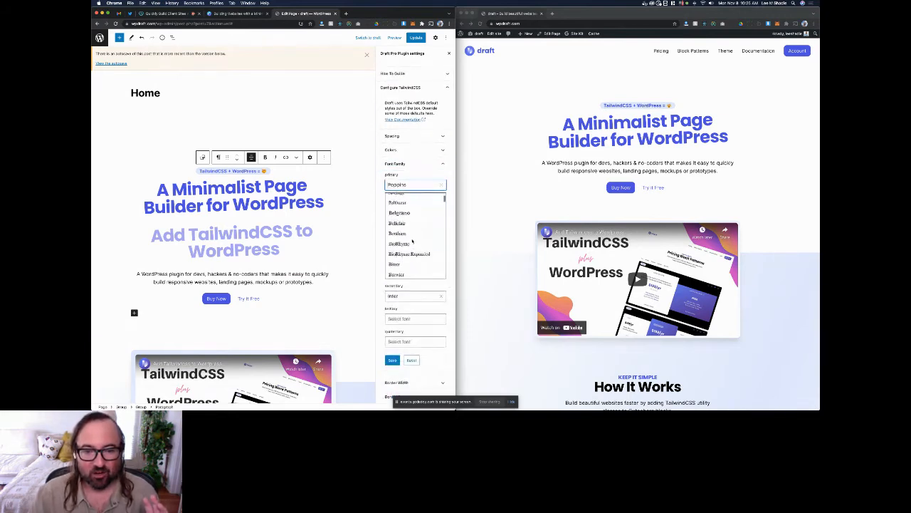
{"action": "scroll", "coordinate": [412, 241], "scroll_direction": "down", "scroll_amount": 20}
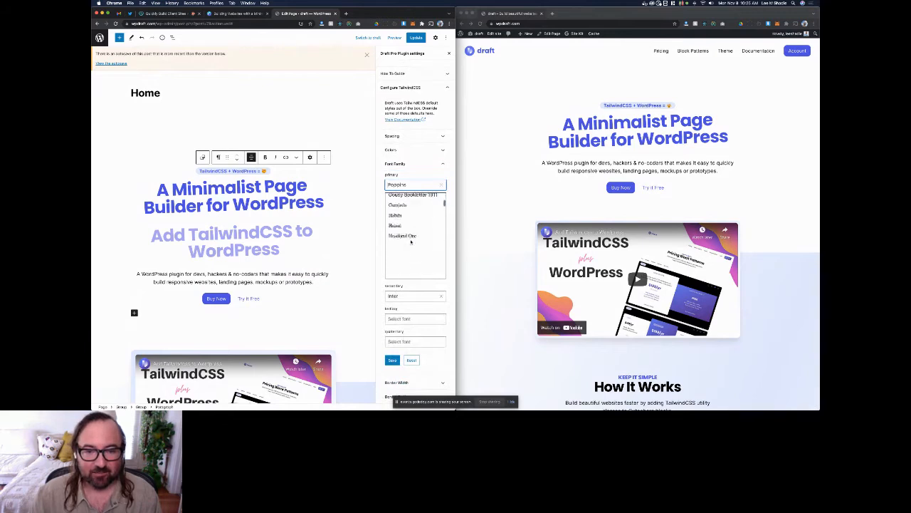
{"action": "left_click", "coordinate": [383, 190]}
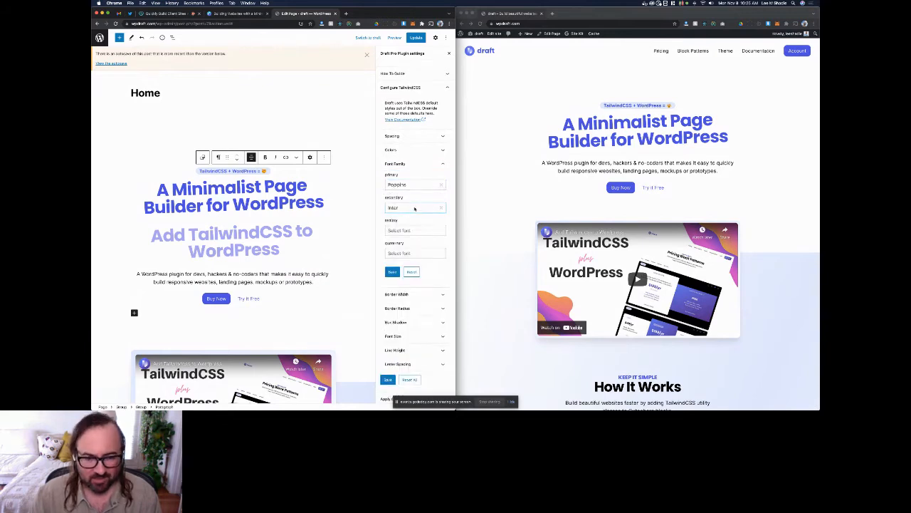
Step: Close the font family options and examine the utility classes applied globally to paragraphs and H1 headings in the typography settings
{"action": "left_click", "coordinate": [408, 255]}
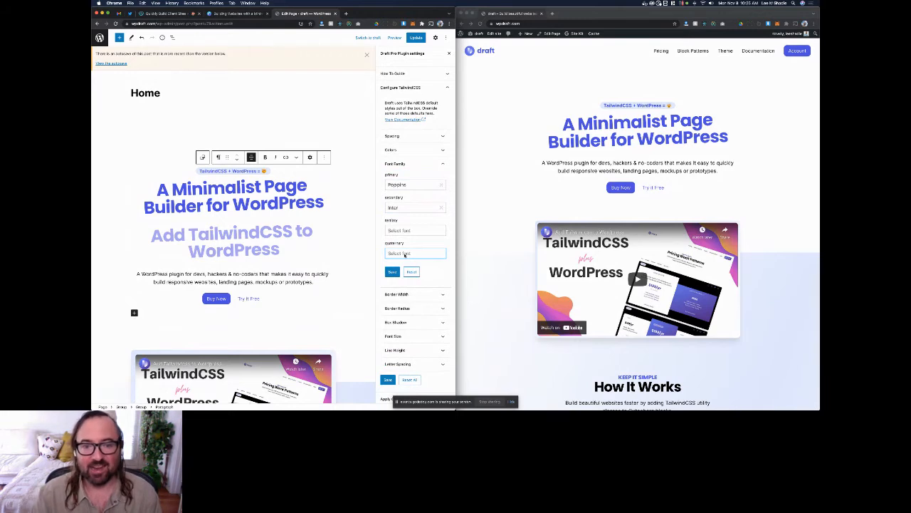
{"action": "left_click", "coordinate": [406, 165]}
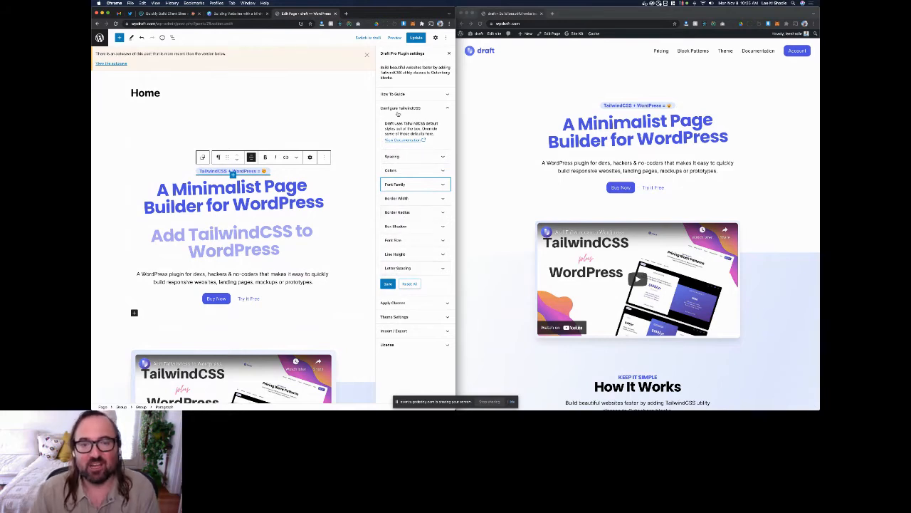
{"action": "left_click", "coordinate": [398, 109]}
{"action": "left_click", "coordinate": [393, 123]}
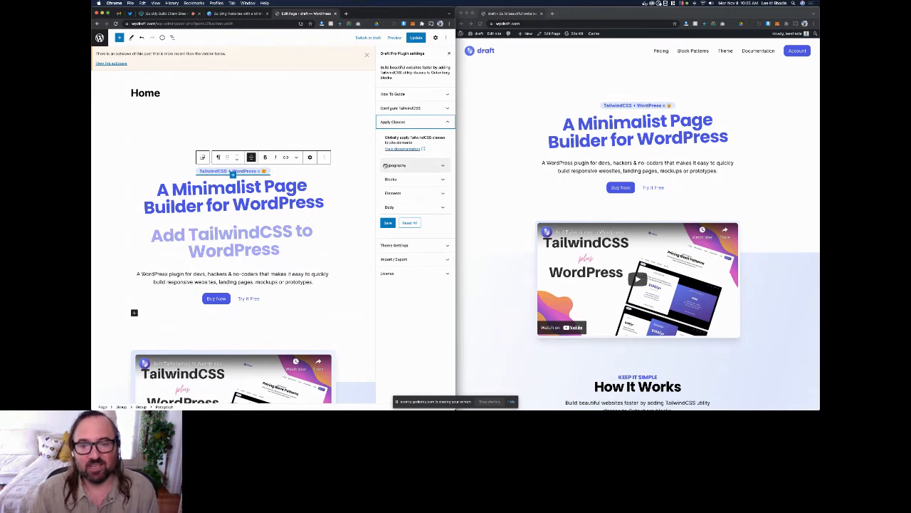
{"action": "left_click", "coordinate": [385, 165]}
{"action": "left_click", "coordinate": [403, 211]}
{"action": "scroll", "coordinate": [388, 249], "scroll_direction": "down", "scroll_amount": 3}
{"action": "left_click", "coordinate": [389, 251]}
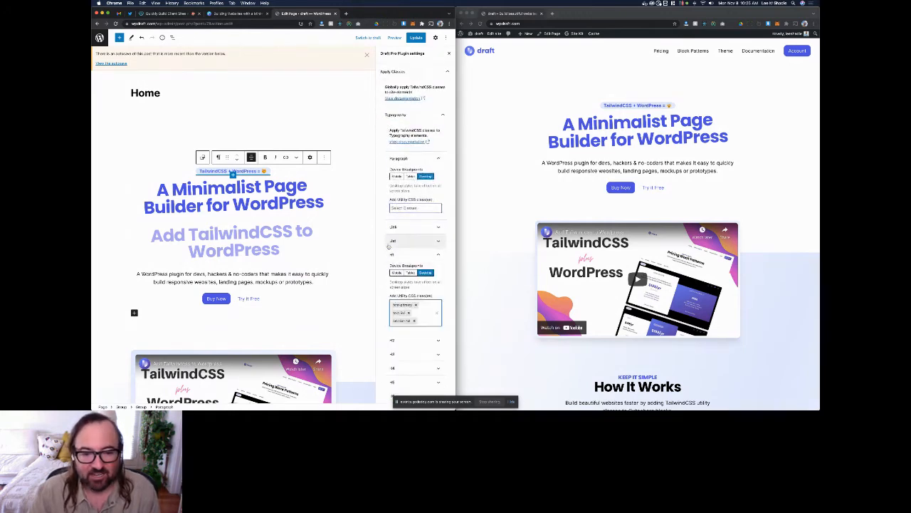
{"action": "scroll", "coordinate": [389, 246], "scroll_direction": "down", "scroll_amount": 5}
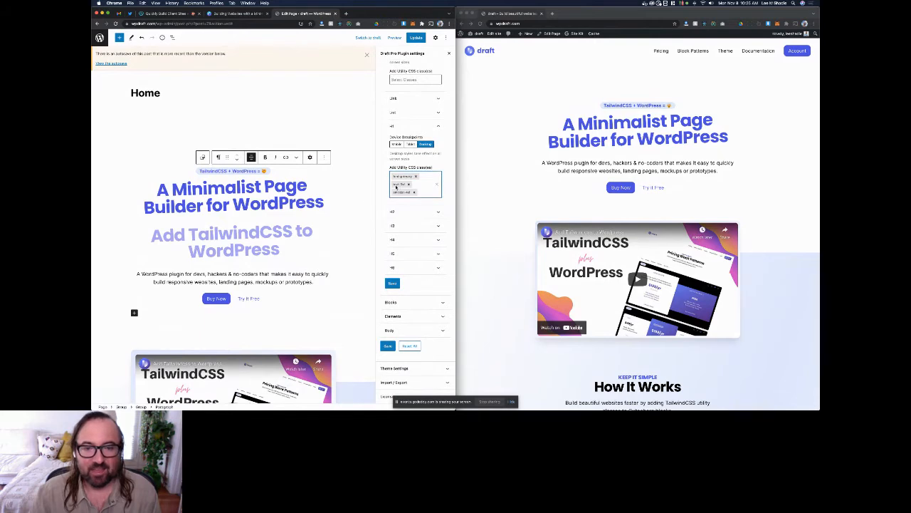
{"action": "scroll", "coordinate": [406, 185], "scroll_direction": "up", "scroll_amount": 3}
{"action": "scroll", "coordinate": [405, 186], "scroll_direction": "down", "scroll_amount": 3}
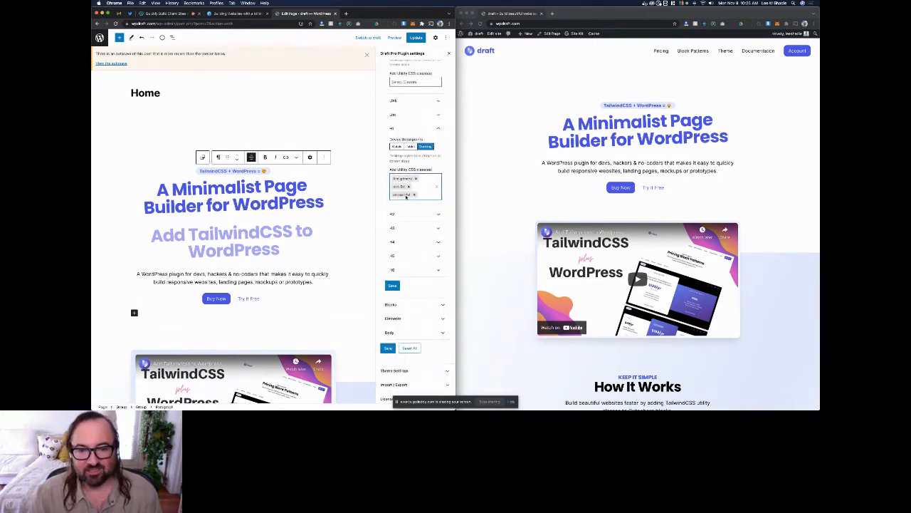
{"action": "scroll", "coordinate": [405, 197], "scroll_direction": "up", "scroll_amount": 5}
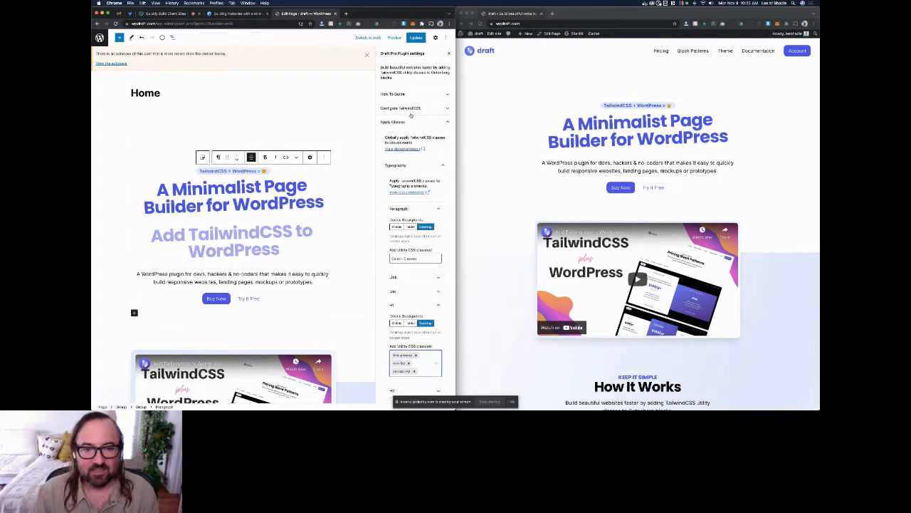
Step: Review the font family and font size defaults in the TailwindCSS configuration
{"action": "left_click", "coordinate": [410, 109]}
{"action": "left_click", "coordinate": [410, 184]}
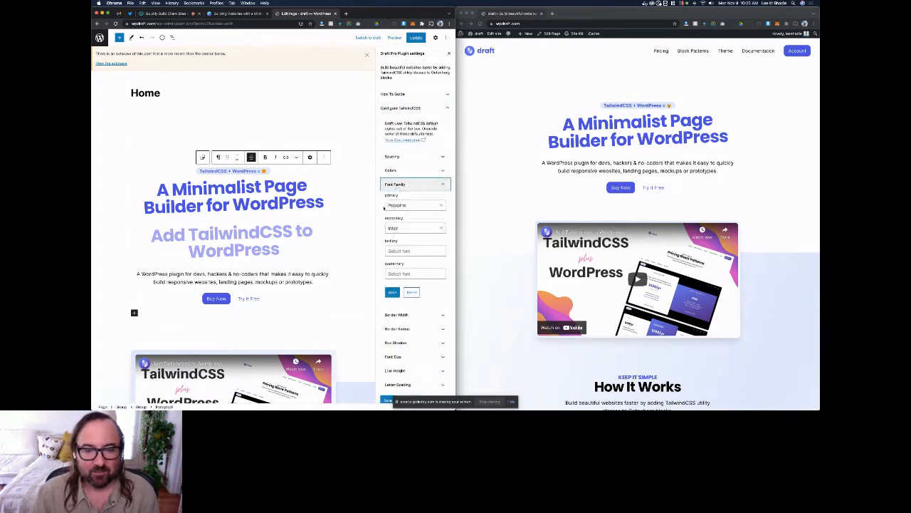
{"action": "left_click", "coordinate": [409, 185]}
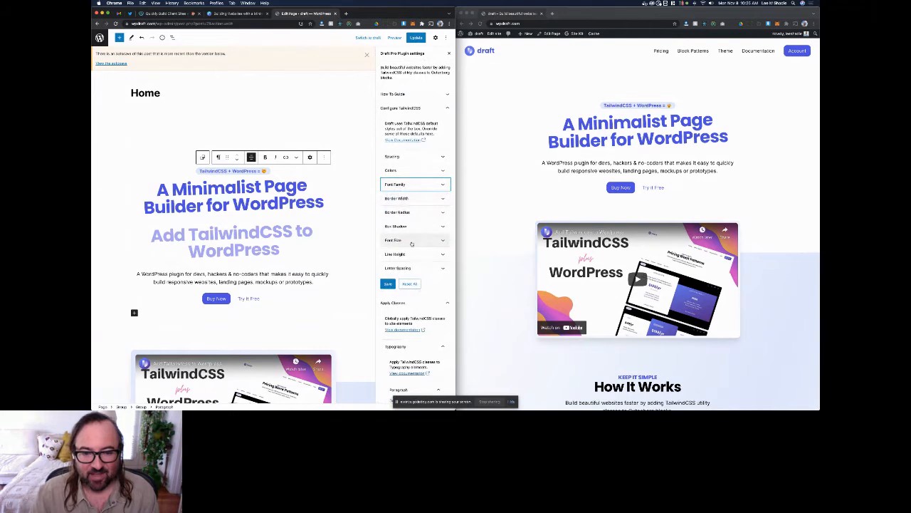
{"action": "left_click", "coordinate": [412, 241]}
{"action": "scroll", "coordinate": [399, 243], "scroll_direction": "down", "scroll_amount": 3}
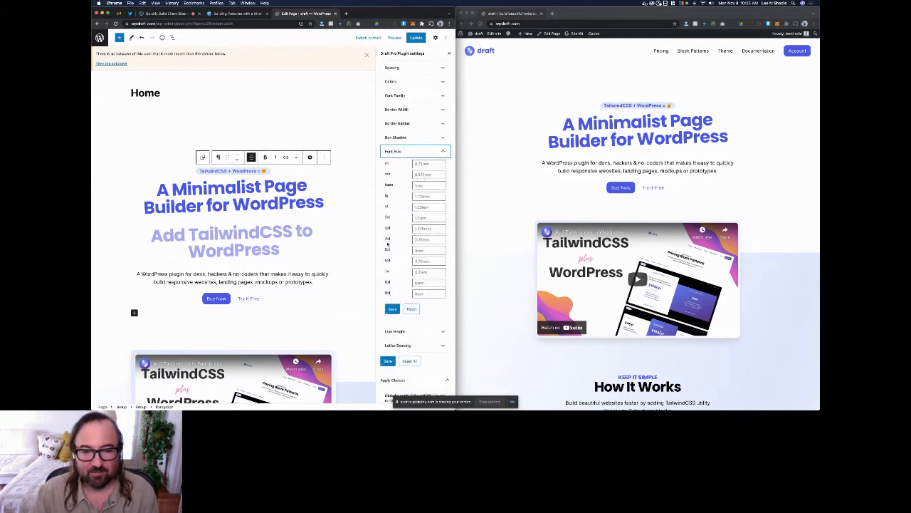
{"action": "left_click", "coordinate": [399, 151]}
{"action": "scroll", "coordinate": [386, 170], "scroll_direction": "up", "scroll_amount": 1}
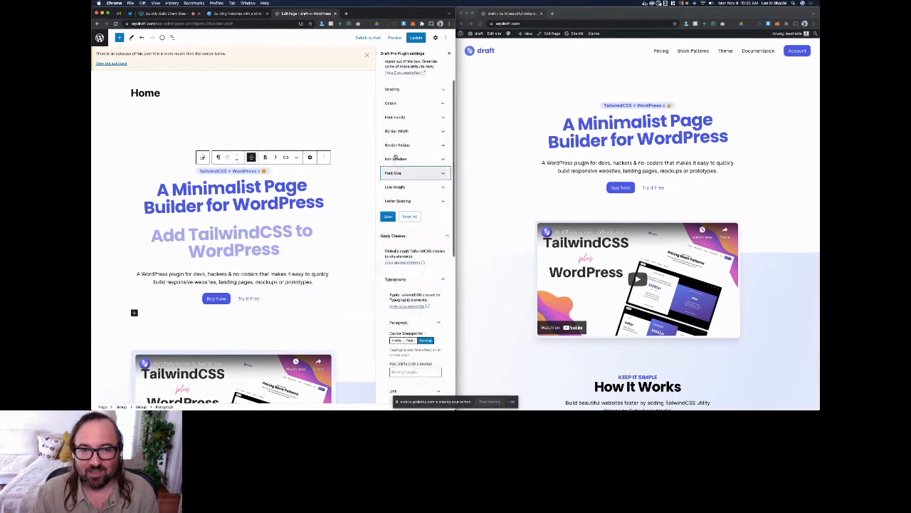
Step: Recheck the globally applied H1 classes and collapse the typography settings
{"action": "scroll", "coordinate": [386, 169], "scroll_direction": "down", "scroll_amount": 10}
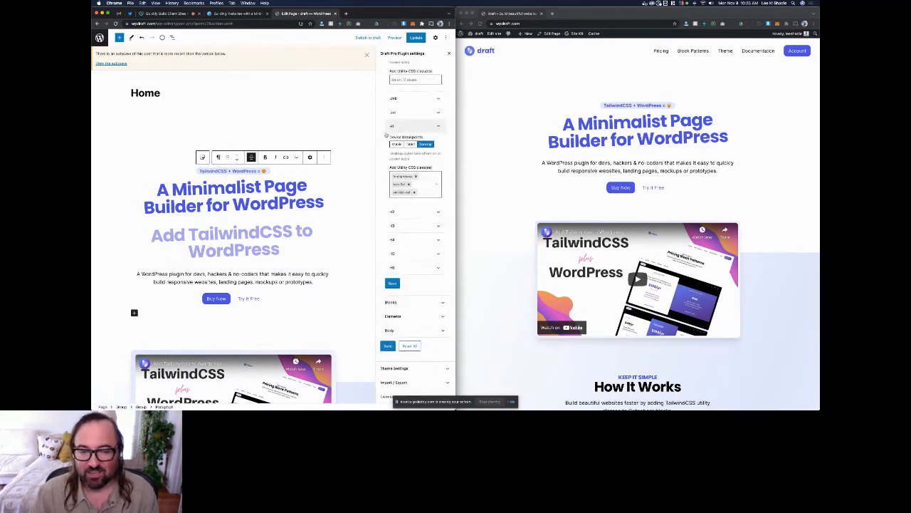
{"action": "left_click", "coordinate": [391, 127]}
{"action": "scroll", "coordinate": [385, 204], "scroll_direction": "up", "scroll_amount": 2}
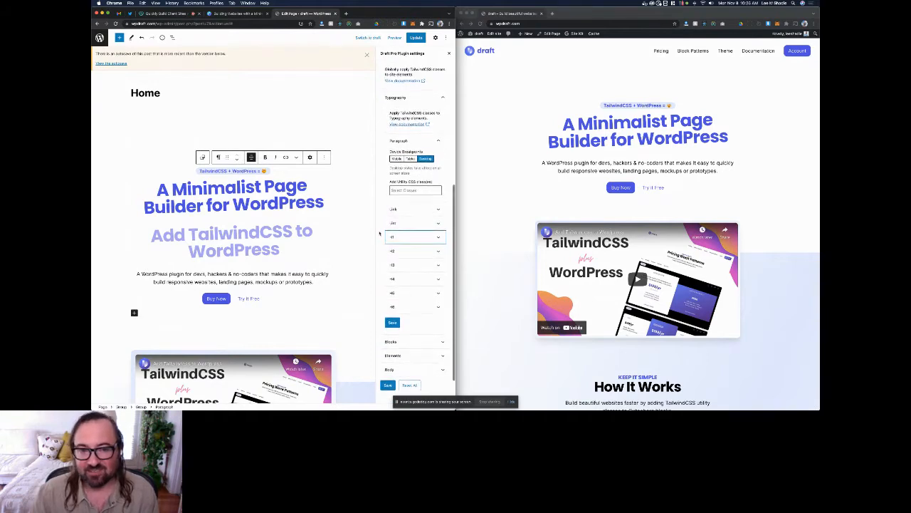
{"action": "left_click", "coordinate": [395, 98]}
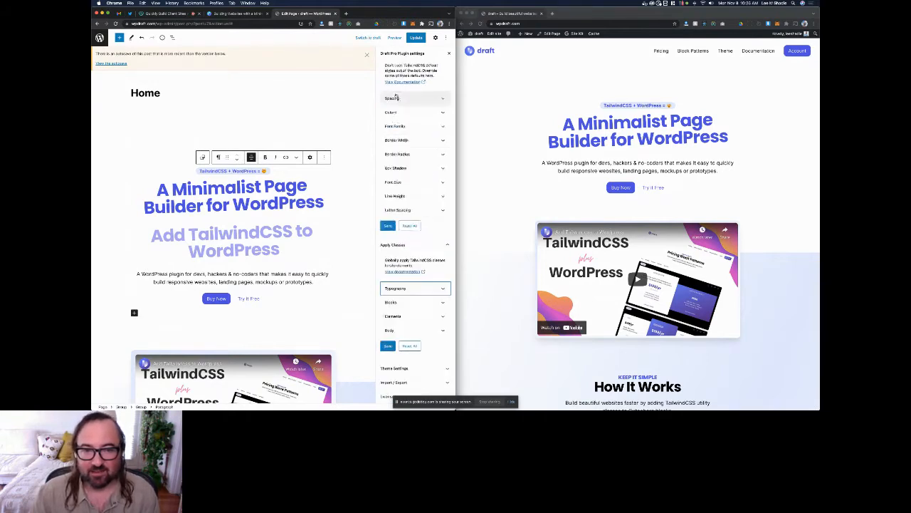
Step: Examine the utility classes applied globally to the Button block across the desktop, tablet and mobile breakpoints
{"action": "left_click", "coordinate": [392, 302]}
{"action": "scroll", "coordinate": [390, 284], "scroll_direction": "down", "scroll_amount": 4}
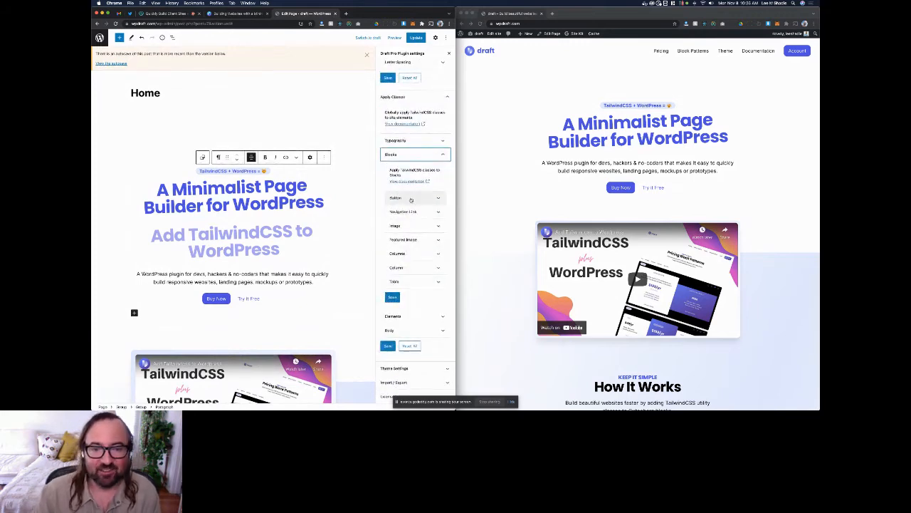
{"action": "left_click", "coordinate": [190, 333]}
{"action": "left_click", "coordinate": [385, 200]}
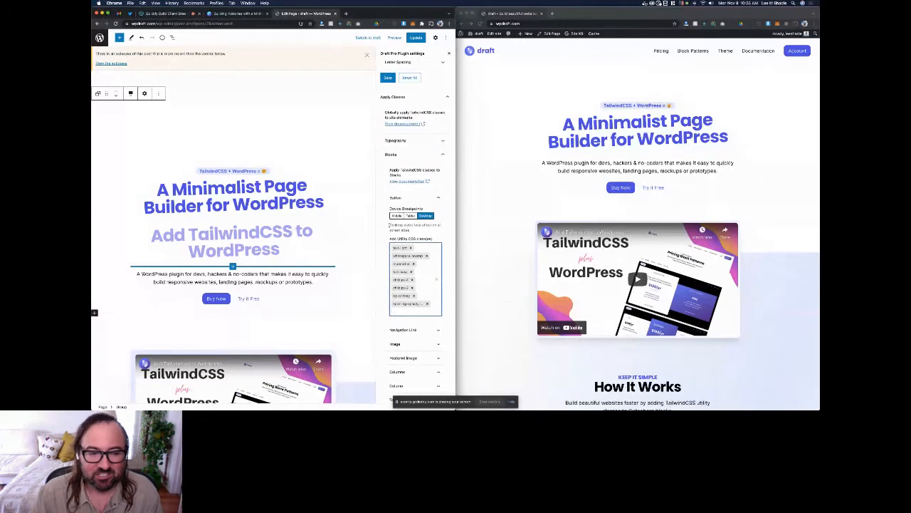
{"action": "left_click", "coordinate": [216, 299]}
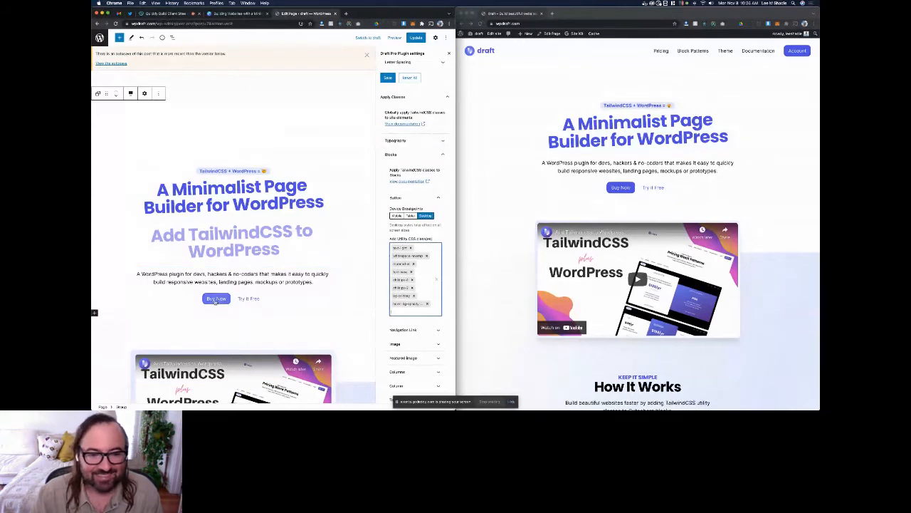
{"action": "left_click", "coordinate": [411, 215]}
{"action": "left_click", "coordinate": [396, 215]}
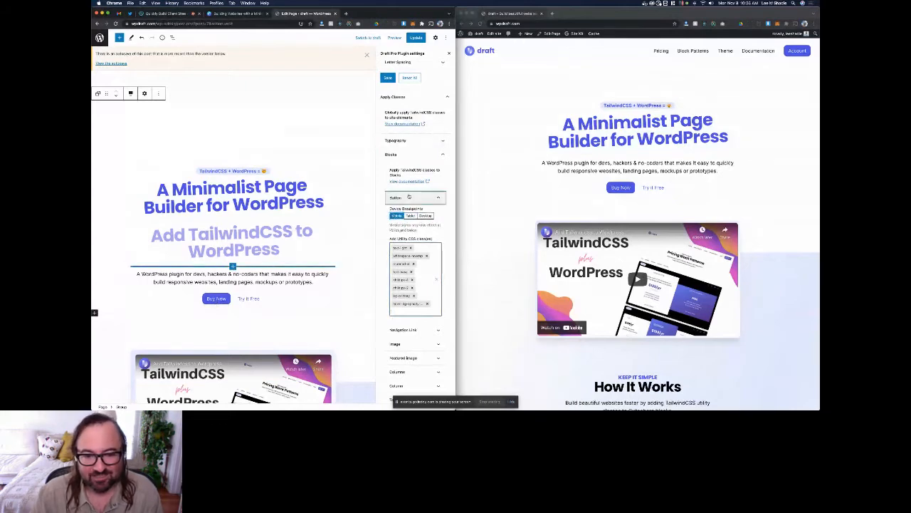
{"action": "left_click", "coordinate": [409, 197]}
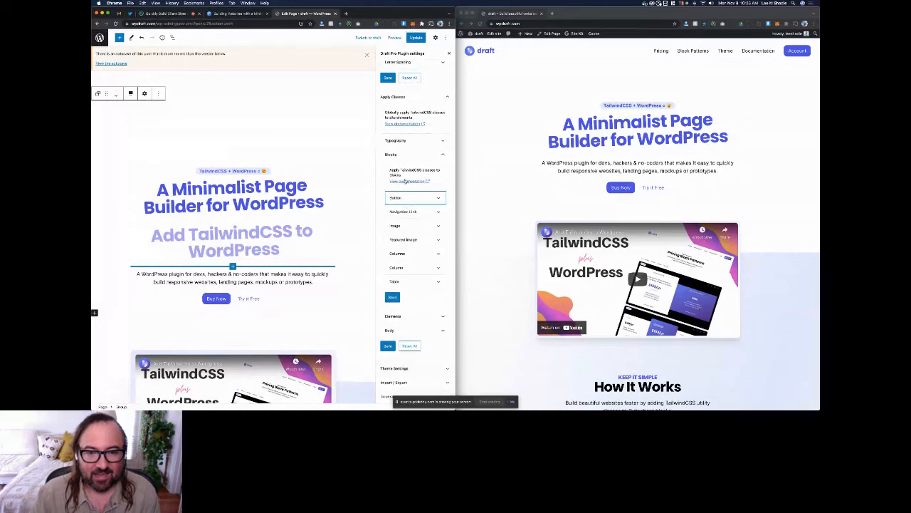
{"action": "left_click", "coordinate": [399, 154]}
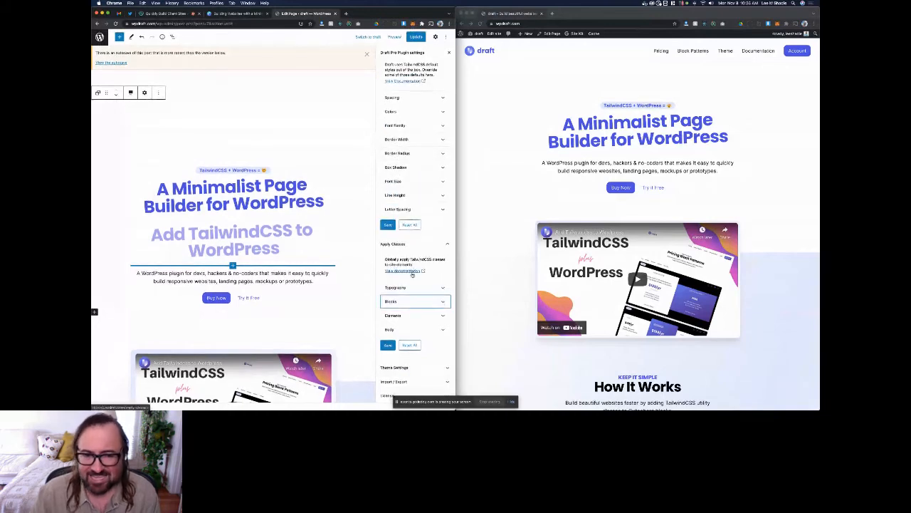
Step: Collapse the TailwindCSS configuration and Apply Classes settings and show the layout options of the theme settings
{"action": "scroll", "coordinate": [412, 275], "scroll_direction": "up", "scroll_amount": 3}
{"action": "left_click", "coordinate": [408, 109]}
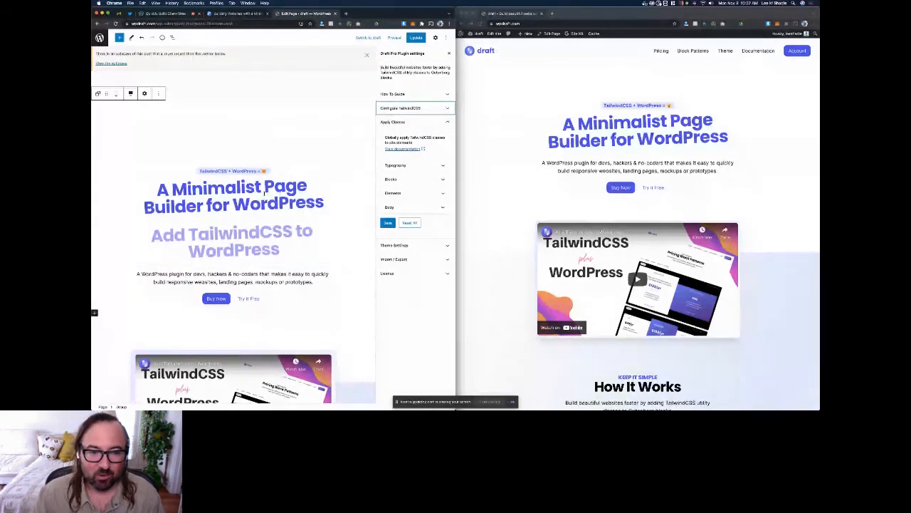
{"action": "left_click", "coordinate": [415, 122]}
{"action": "left_click", "coordinate": [415, 178]}
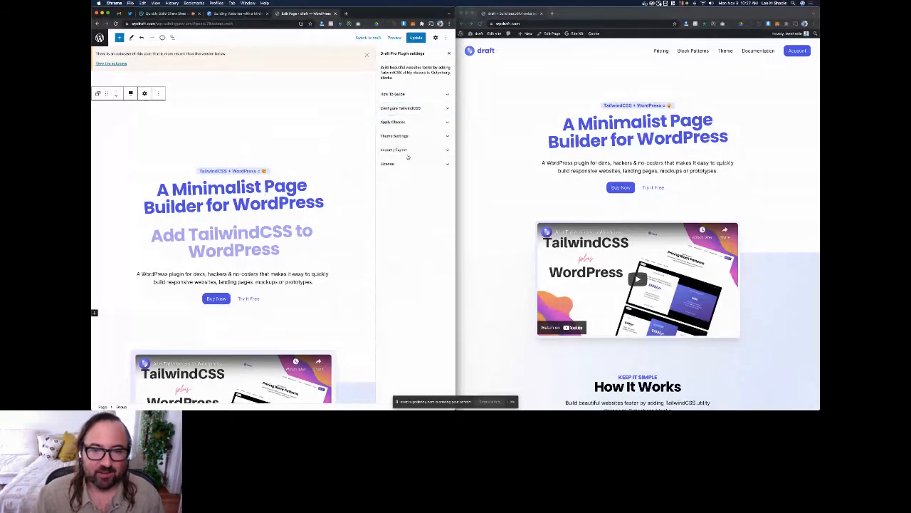
{"action": "left_click", "coordinate": [416, 137]}
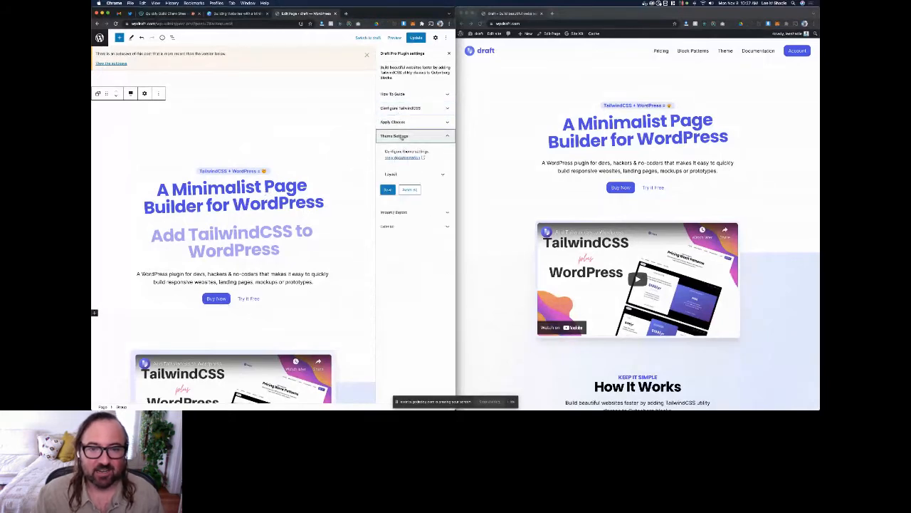
{"action": "left_click", "coordinate": [413, 177]}
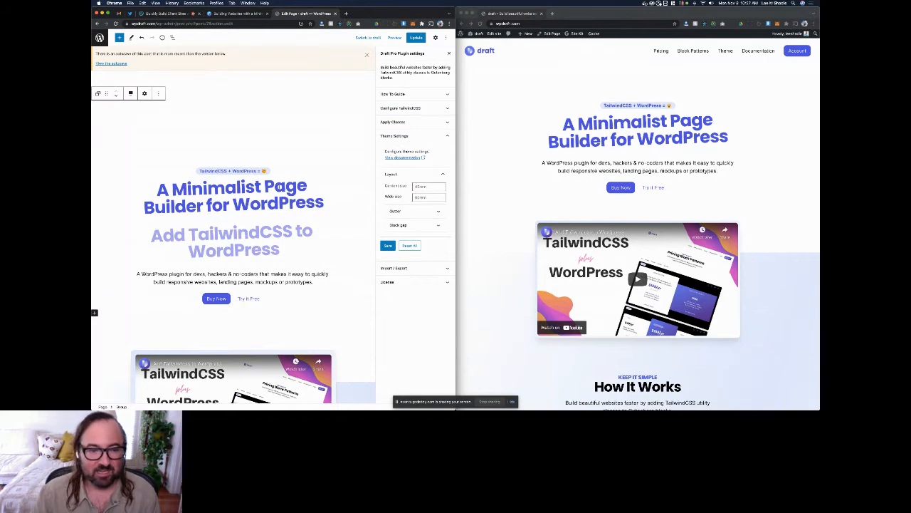
Step: Set the alignment of the group containing the "A Minimalist Page Builder for WordPress" heading to Wide width
{"action": "left_click", "coordinate": [278, 187]}
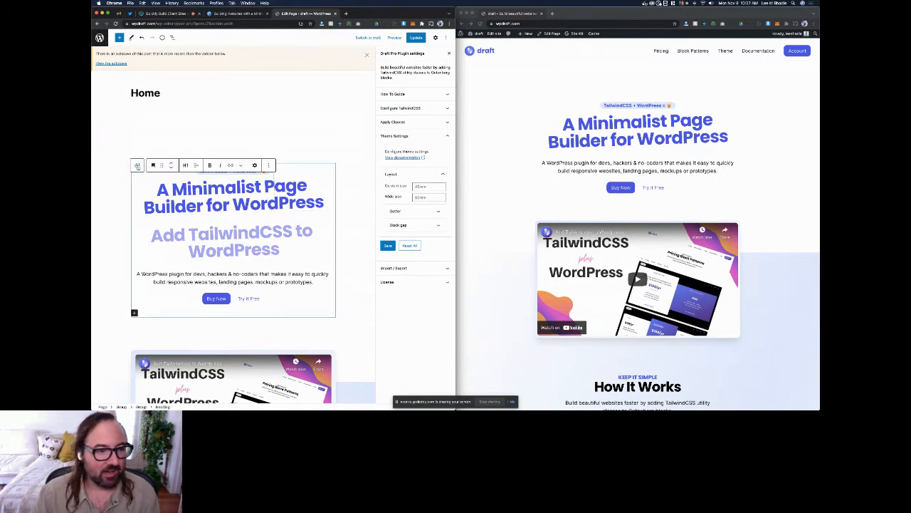
{"action": "left_click", "coordinate": [138, 165]}
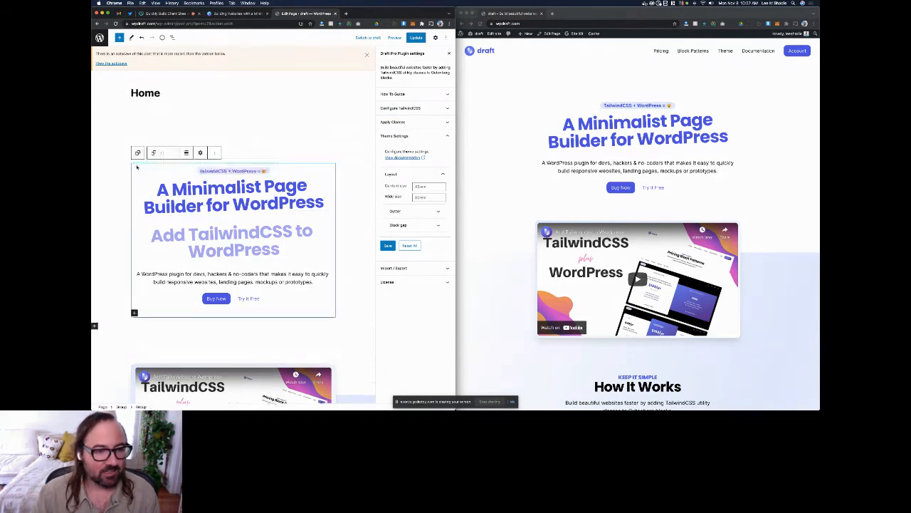
{"action": "left_click", "coordinate": [186, 153]}
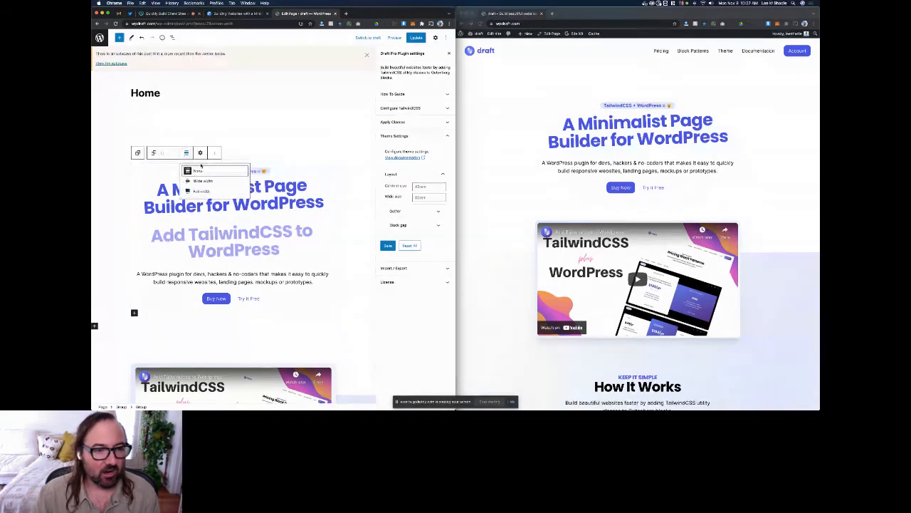
{"action": "left_click", "coordinate": [203, 173]}
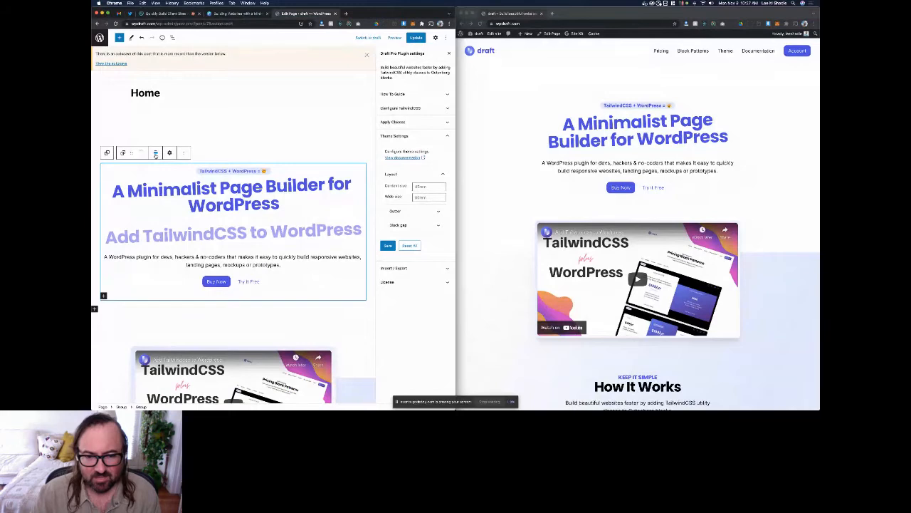
Step: Examine the gutter and block gap settings alongside the spacing on the live homepage, and collapse the theme settings
{"action": "left_click", "coordinate": [419, 211]}
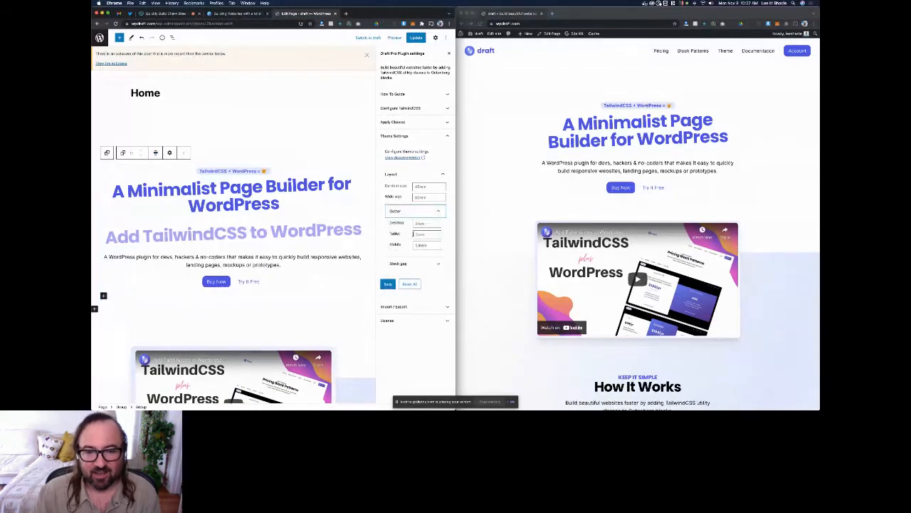
{"action": "left_click", "coordinate": [477, 163]}
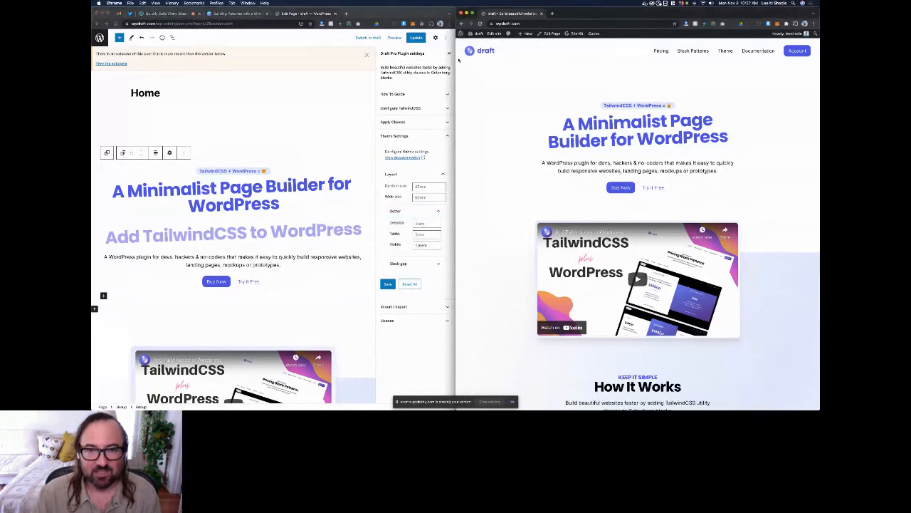
{"action": "scroll", "coordinate": [461, 64], "scroll_direction": "down", "scroll_amount": 10}
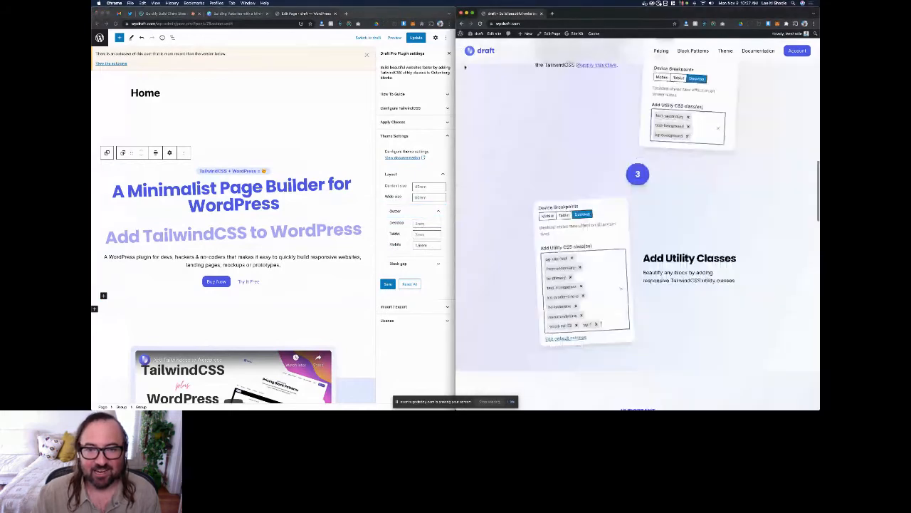
{"action": "scroll", "coordinate": [464, 67], "scroll_direction": "down", "scroll_amount": 5}
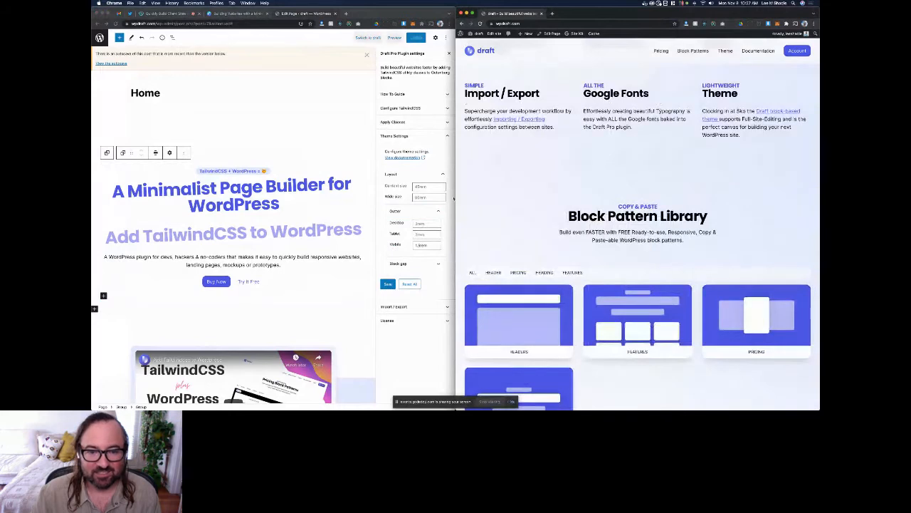
{"action": "left_click", "coordinate": [420, 212]}
{"action": "left_click", "coordinate": [402, 263]}
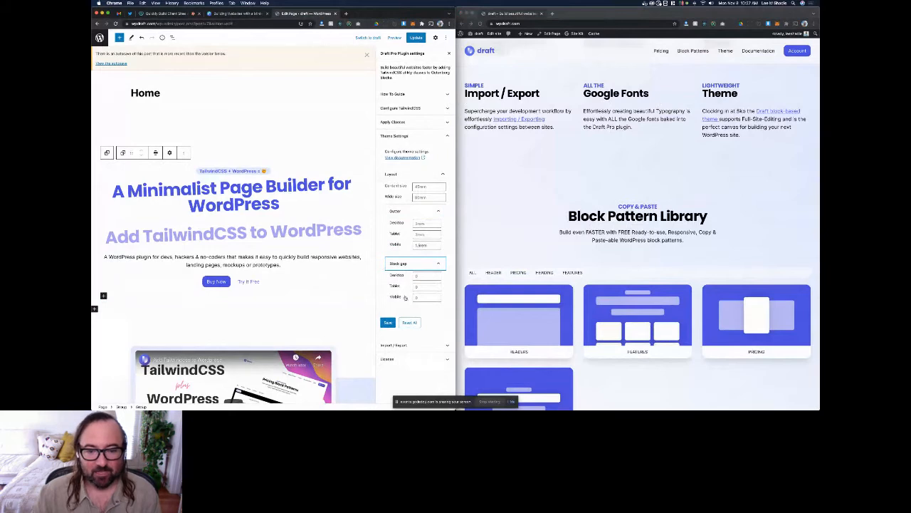
{"action": "scroll", "coordinate": [504, 299], "scroll_direction": "down", "scroll_amount": 3}
{"action": "left_click", "coordinate": [520, 205]}
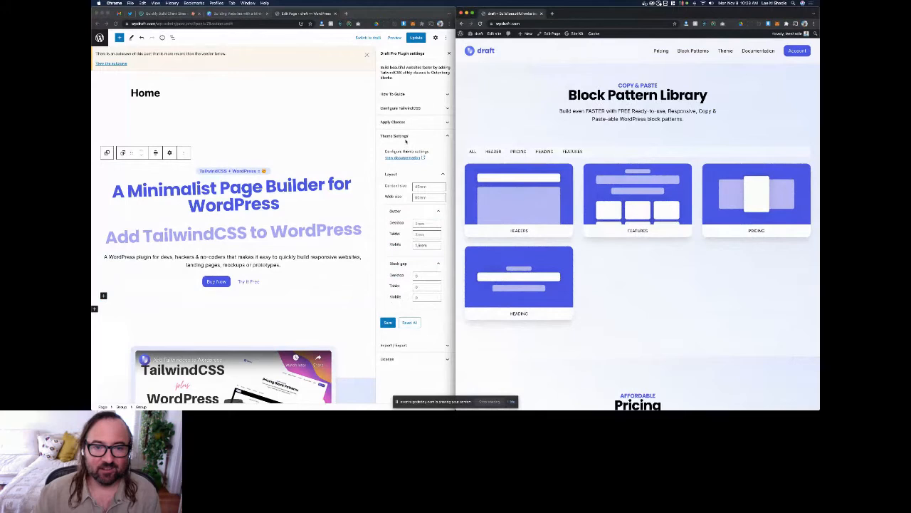
{"action": "left_click", "coordinate": [430, 136]}
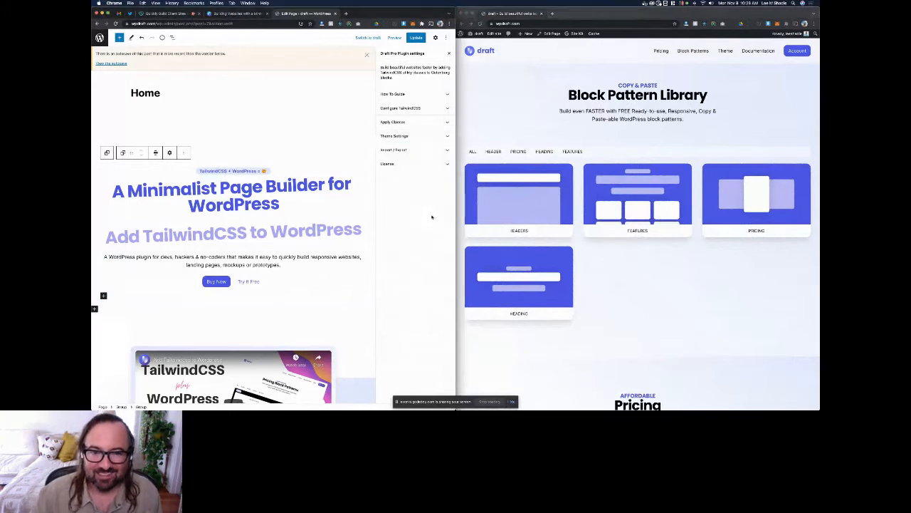
Step: Copy the plugin's settings code from the Import / Export settings, reset all settings and save
{"action": "left_click", "coordinate": [401, 149]}
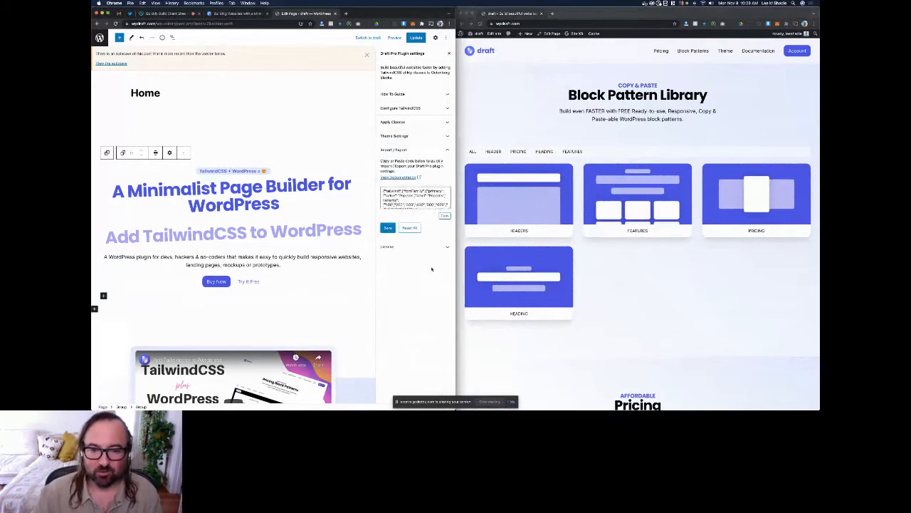
{"action": "left_click", "coordinate": [445, 215]}
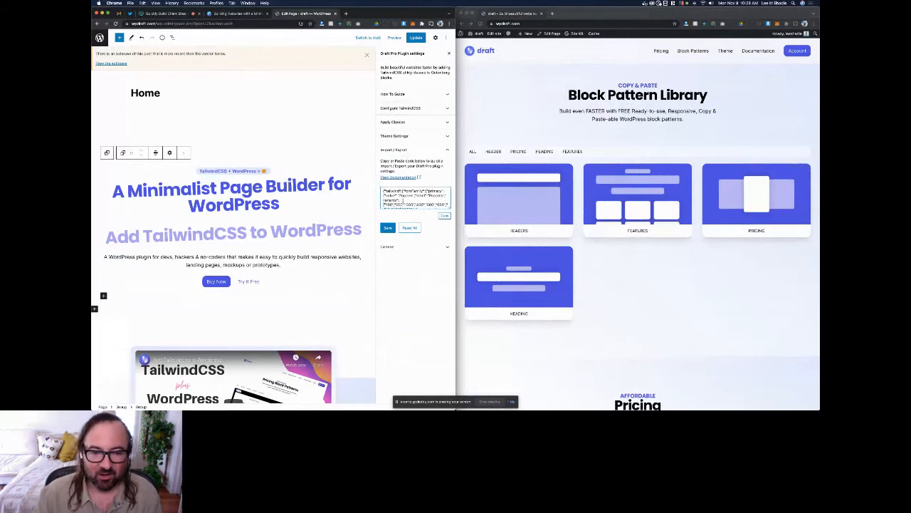
{"action": "key", "text": "super+a"}
{"action": "key", "text": "BackSpace"}
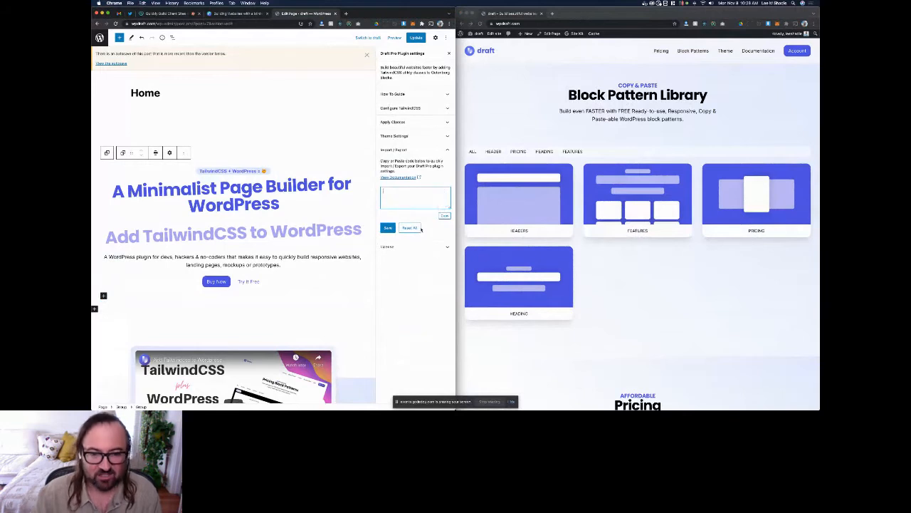
{"action": "key", "text": "super+v"}
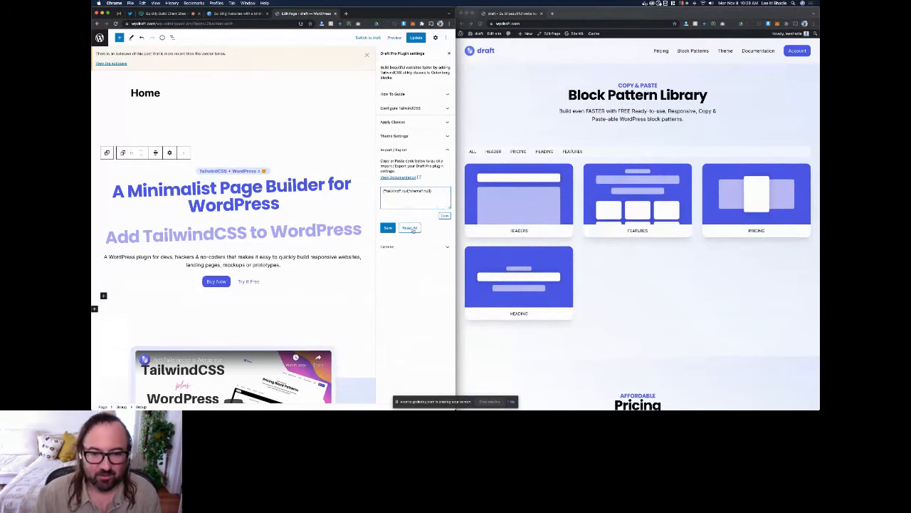
{"action": "left_click", "coordinate": [386, 228]}
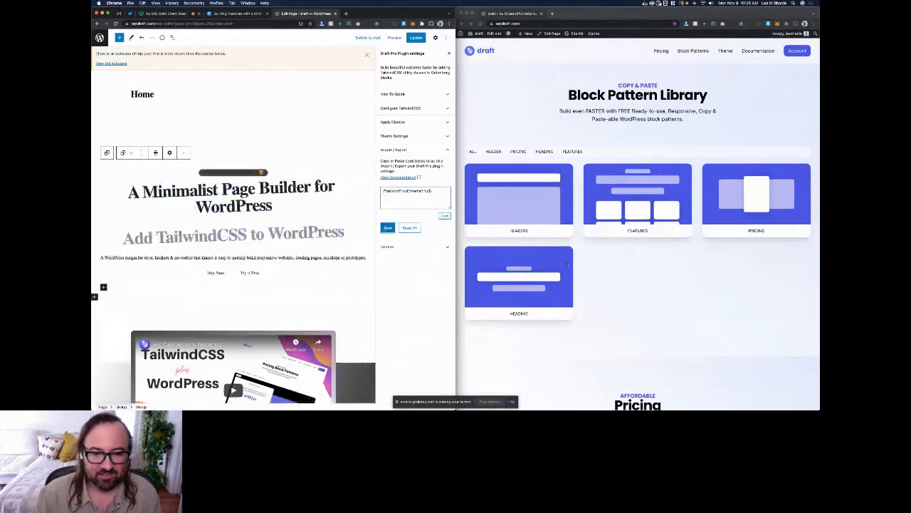
Step: Examine the styling of the live homepage with the plugin settings reset
{"action": "scroll", "coordinate": [592, 242], "scroll_direction": "up", "scroll_amount": 10}
{"action": "scroll", "coordinate": [592, 242], "scroll_direction": "up", "scroll_amount": 10}
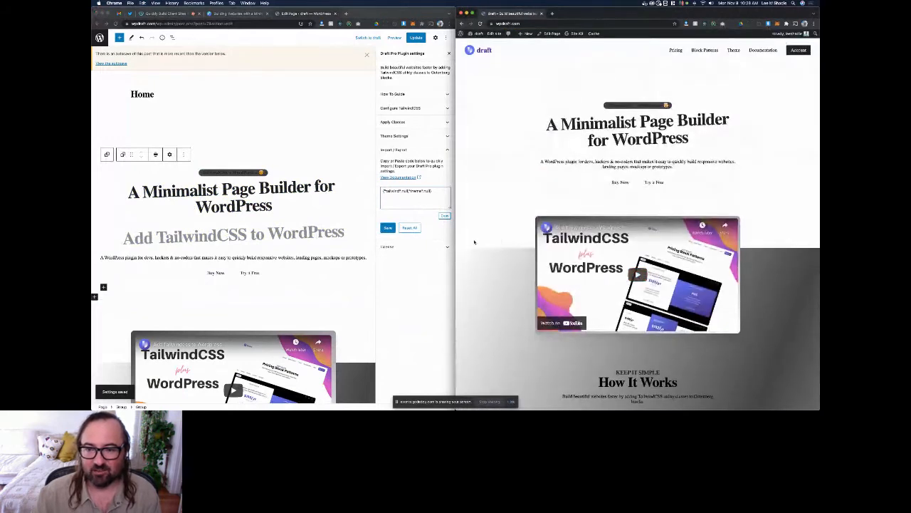
{"action": "scroll", "coordinate": [474, 243], "scroll_direction": "down", "scroll_amount": 10}
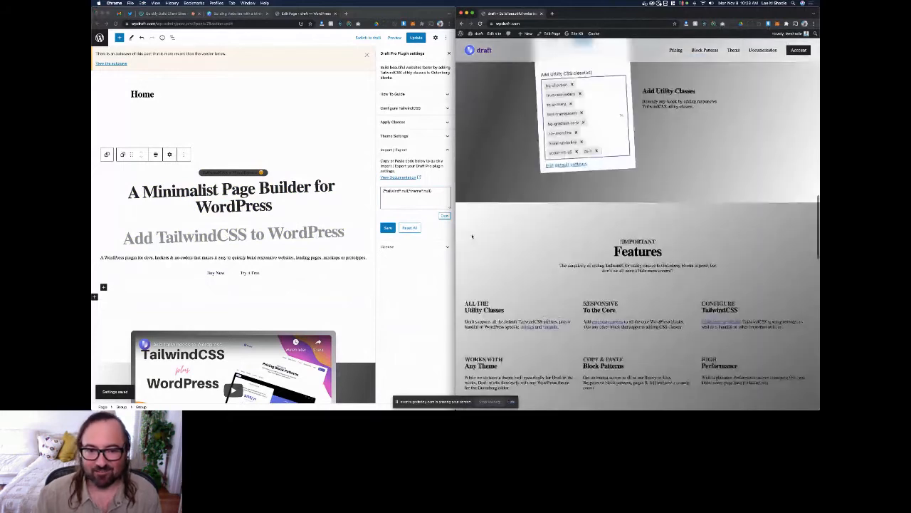
{"action": "scroll", "coordinate": [472, 236], "scroll_direction": "up", "scroll_amount": 10}
Step: Restore the plugin settings by importing the copied code, save them, update the page and reload the live homepage
{"action": "left_click", "coordinate": [445, 192]}
{"action": "key", "text": "super+a"}
{"action": "key", "text": "super+v"}
{"action": "left_click", "coordinate": [388, 228]}
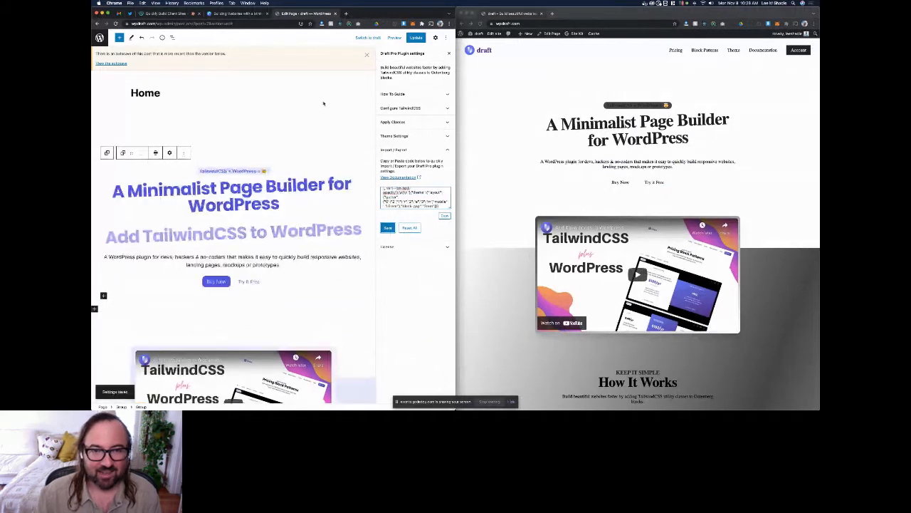
{"action": "left_click", "coordinate": [416, 37]}
{"action": "key", "text": "super+r"}
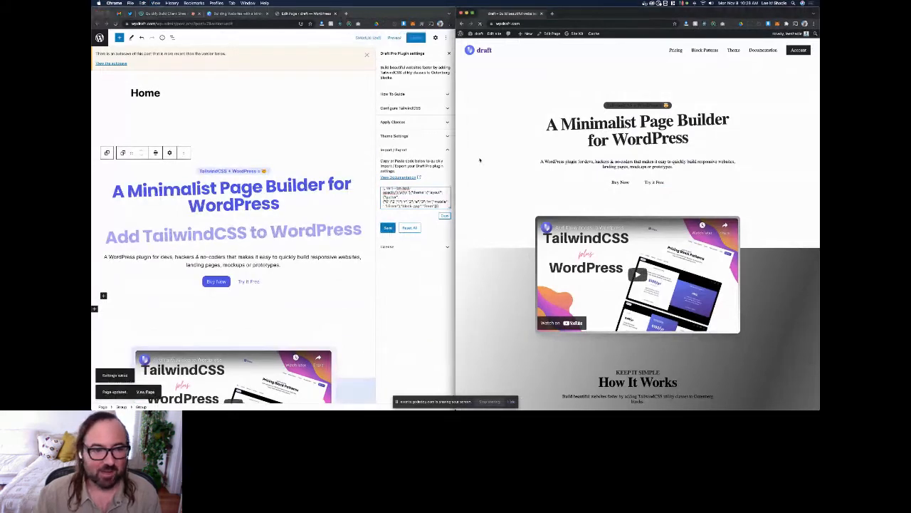
Step: Set the alignment of the group containing the main heading to None, update the page and reload the live homepage
{"action": "left_click", "coordinate": [156, 152]}
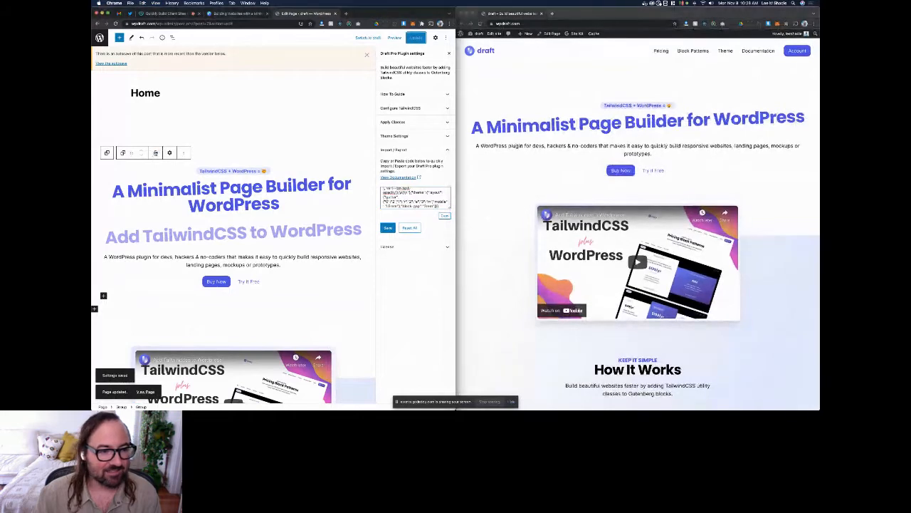
{"action": "left_click", "coordinate": [156, 152]}
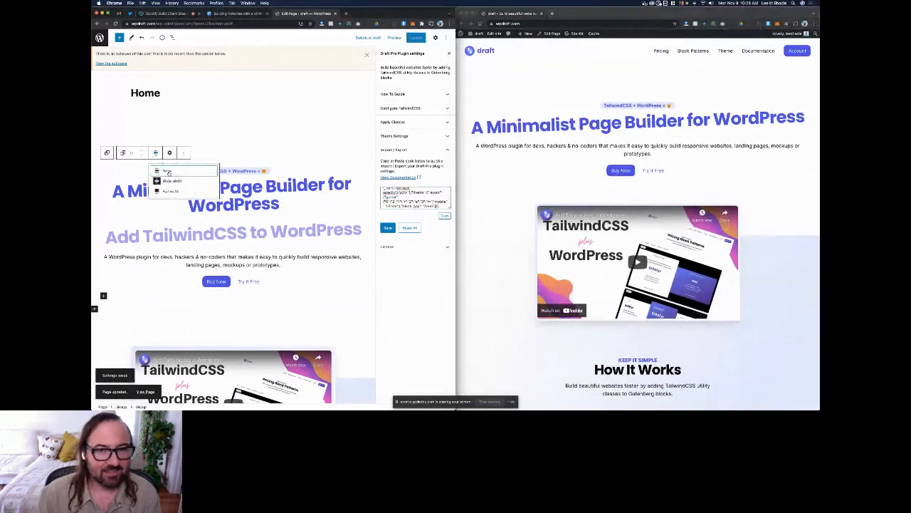
{"action": "left_click", "coordinate": [166, 172]}
{"action": "left_click", "coordinate": [415, 38]}
{"action": "left_click", "coordinate": [519, 118]}
{"action": "key", "text": "super+r"}
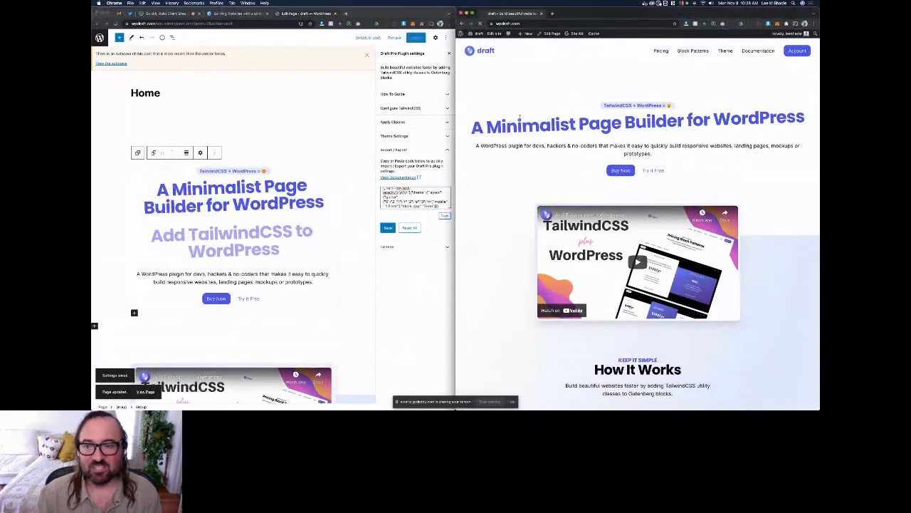
Step: Review the color palette values in the TailwindCSS configuration and collapse the Colors settings
{"action": "left_click", "coordinate": [407, 298]}
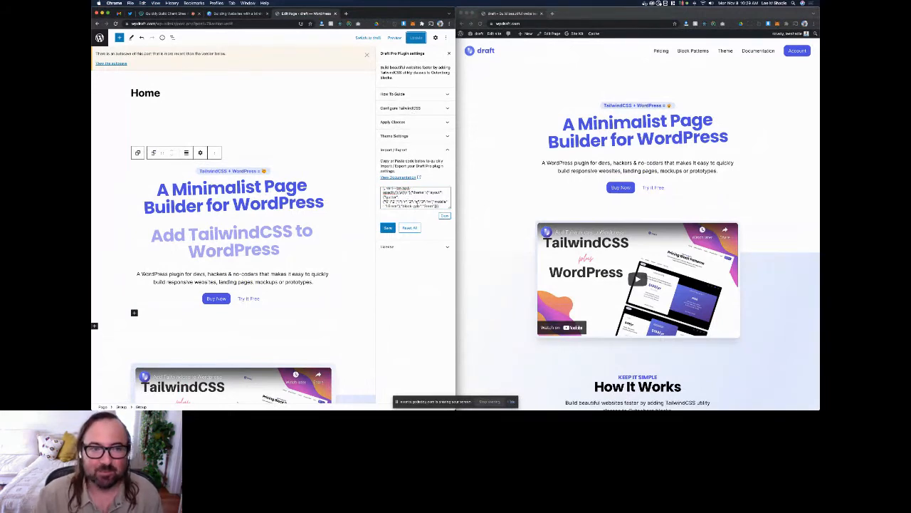
{"action": "left_click", "coordinate": [402, 109]}
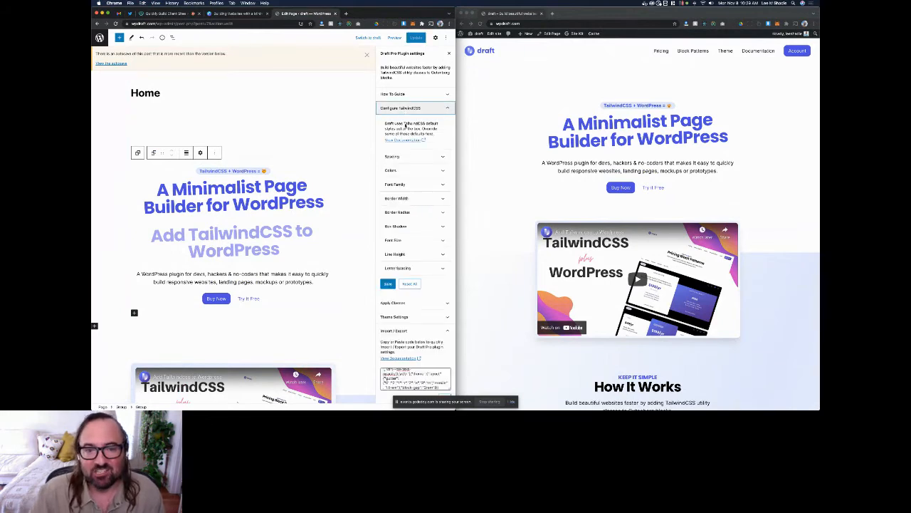
{"action": "left_click", "coordinate": [403, 170]}
{"action": "scroll", "coordinate": [402, 142], "scroll_direction": "down", "scroll_amount": 3}
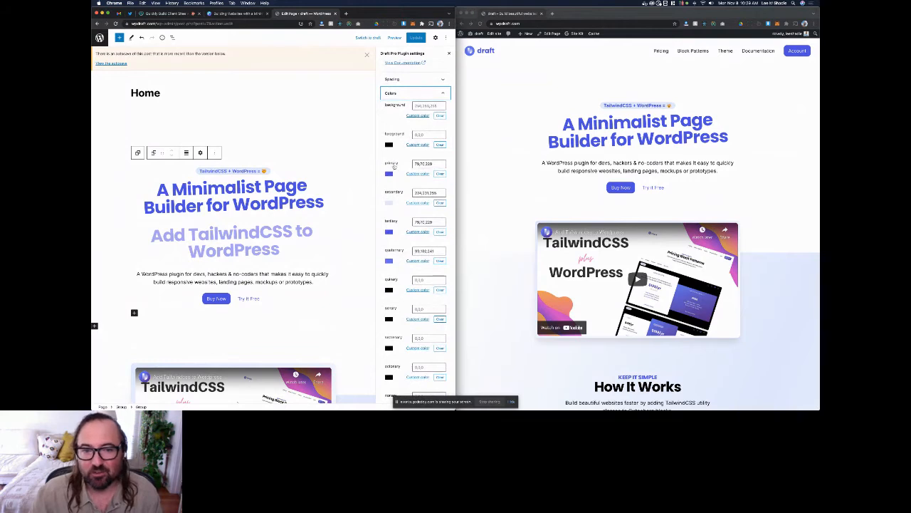
{"action": "scroll", "coordinate": [395, 164], "scroll_direction": "up", "scroll_amount": 1}
{"action": "left_click", "coordinate": [397, 117]}
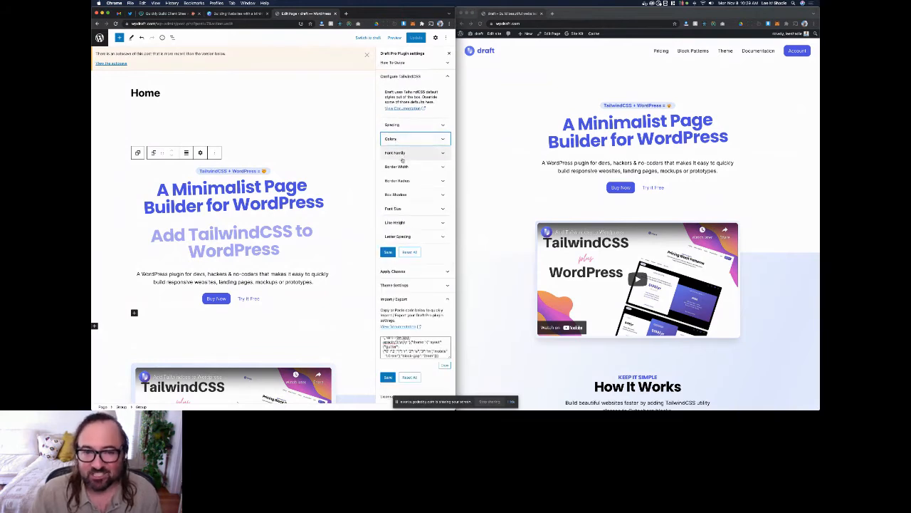
Step: Collapse the TailwindCSS configuration and Import / Export settings and dismiss the autosave notice
{"action": "scroll", "coordinate": [401, 153], "scroll_direction": "up", "scroll_amount": 1}
{"action": "left_click", "coordinate": [402, 96]}
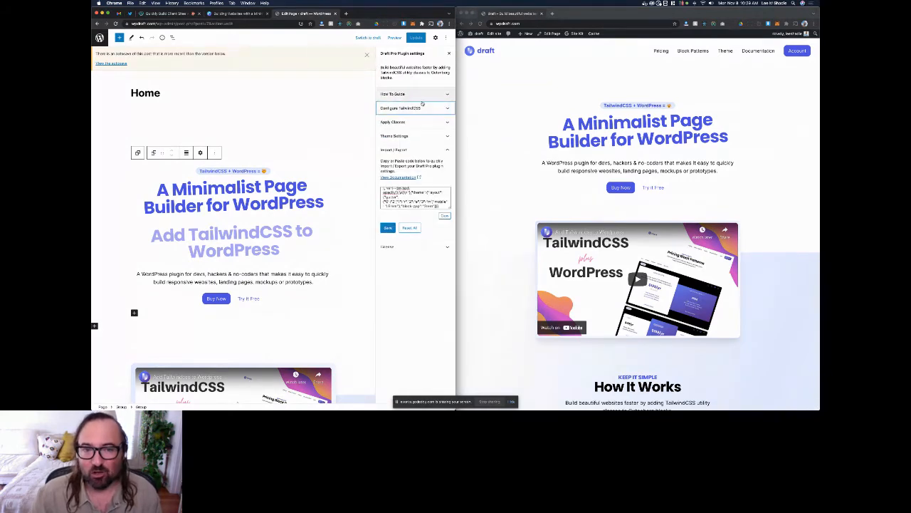
{"action": "left_click", "coordinate": [404, 149]}
{"action": "left_click", "coordinate": [367, 56]}
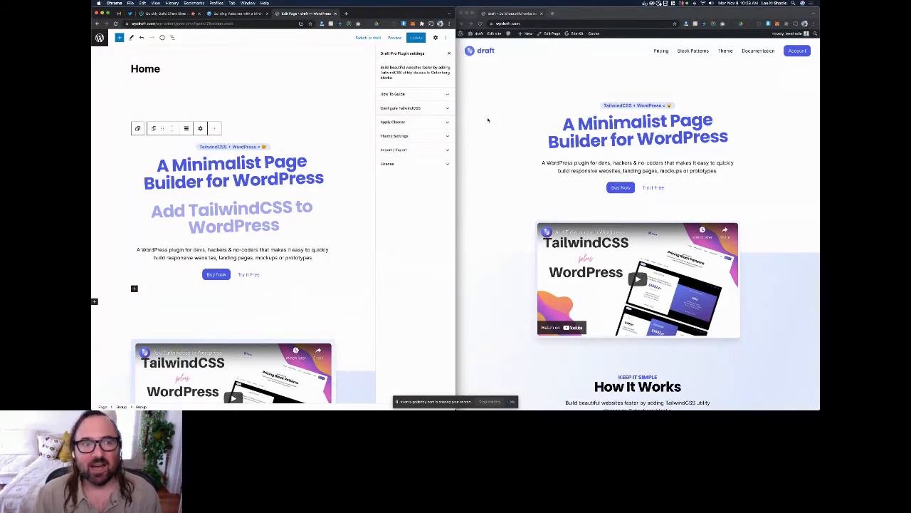
Step: Open the Block Pattern Library on the live site and browse the Header block patterns
{"action": "left_click", "coordinate": [489, 120]}
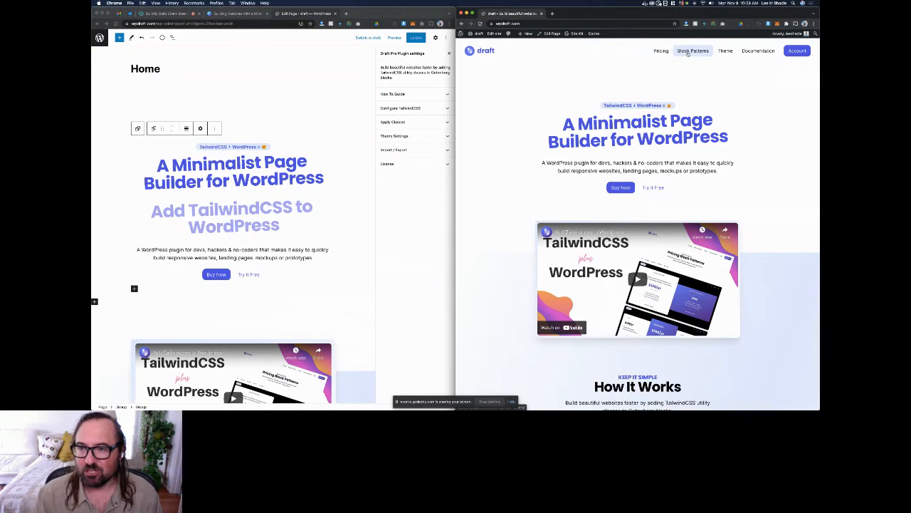
{"action": "left_click", "coordinate": [691, 51]}
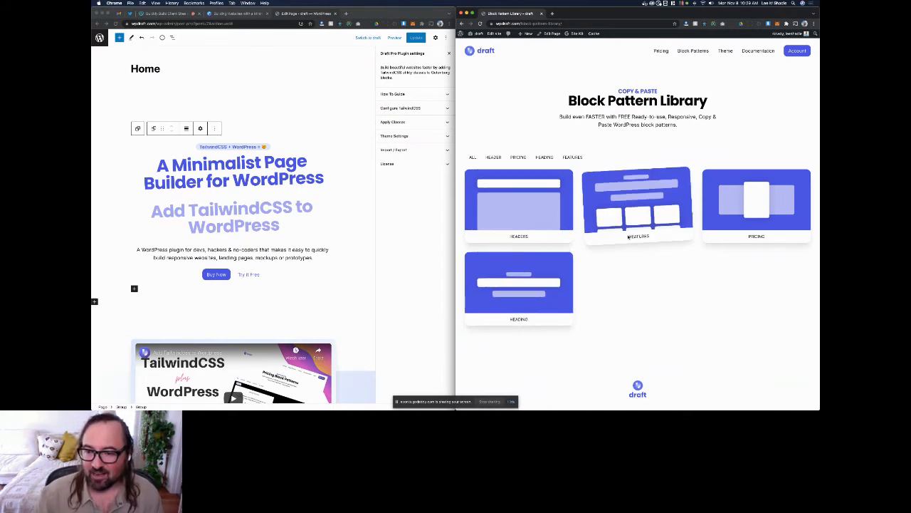
{"action": "left_click", "coordinate": [524, 218]}
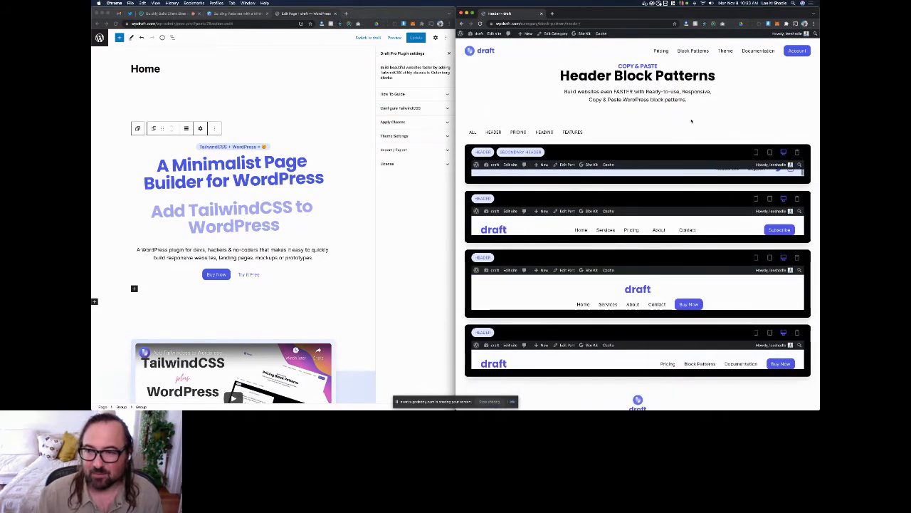
{"action": "scroll", "coordinate": [542, 193], "scroll_direction": "up", "scroll_amount": 1}
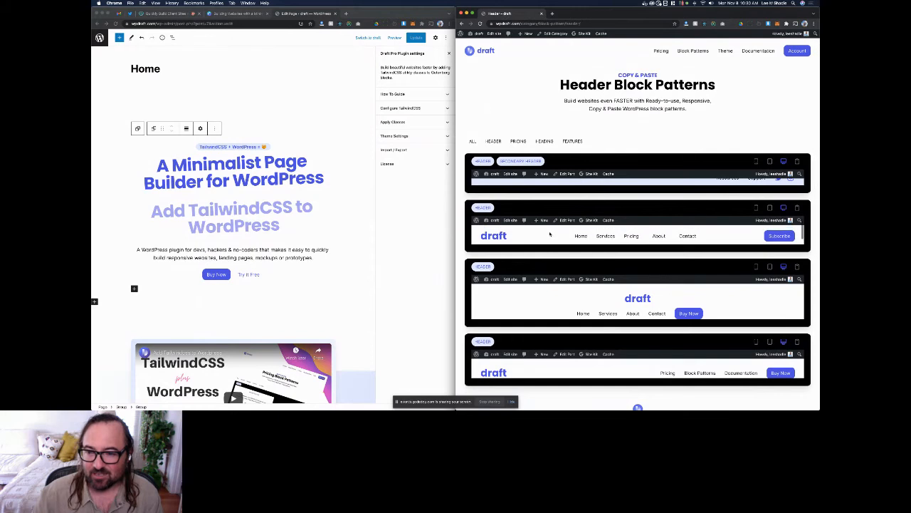
{"action": "scroll", "coordinate": [468, 227], "scroll_direction": "down", "scroll_amount": 3}
{"action": "scroll", "coordinate": [498, 240], "scroll_direction": "down", "scroll_amount": 1}
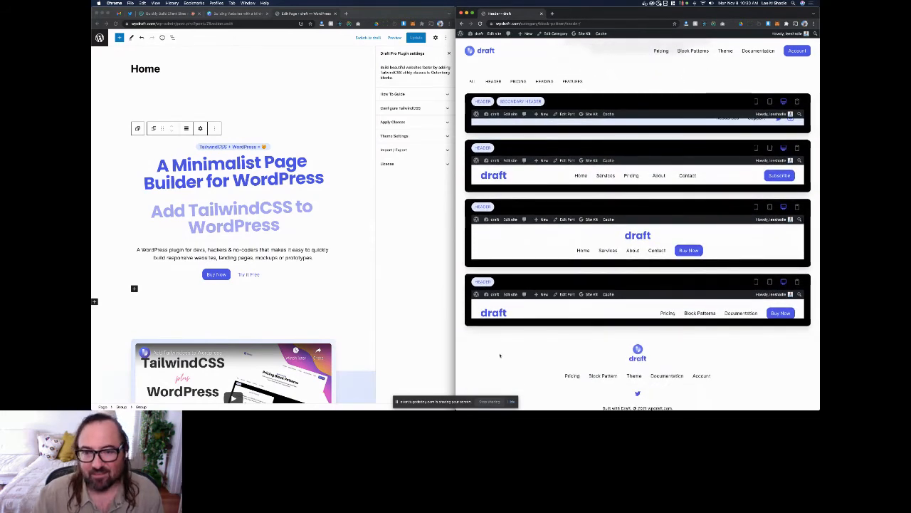
Step: Show the Pricing block patterns and preview the first one at tablet, mobile and desktop sizes
{"action": "left_click", "coordinate": [517, 82]}
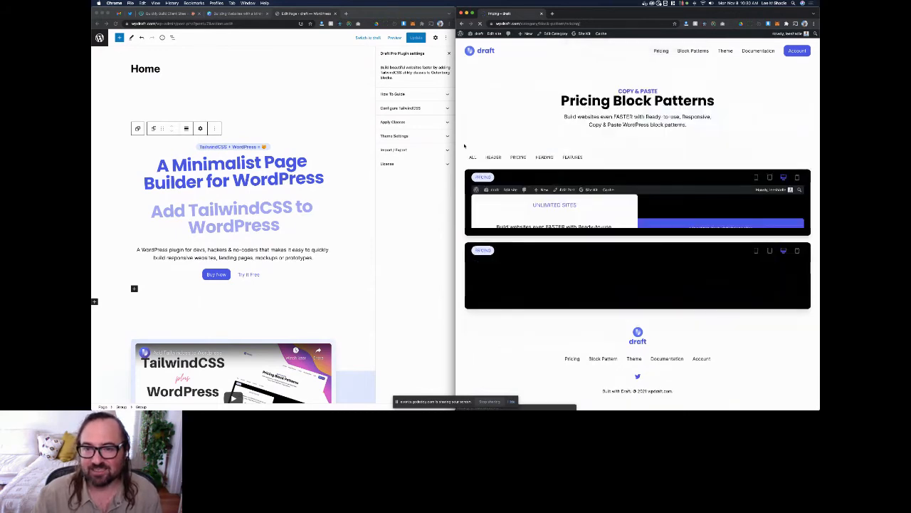
{"action": "scroll", "coordinate": [469, 139], "scroll_direction": "down", "scroll_amount": 1}
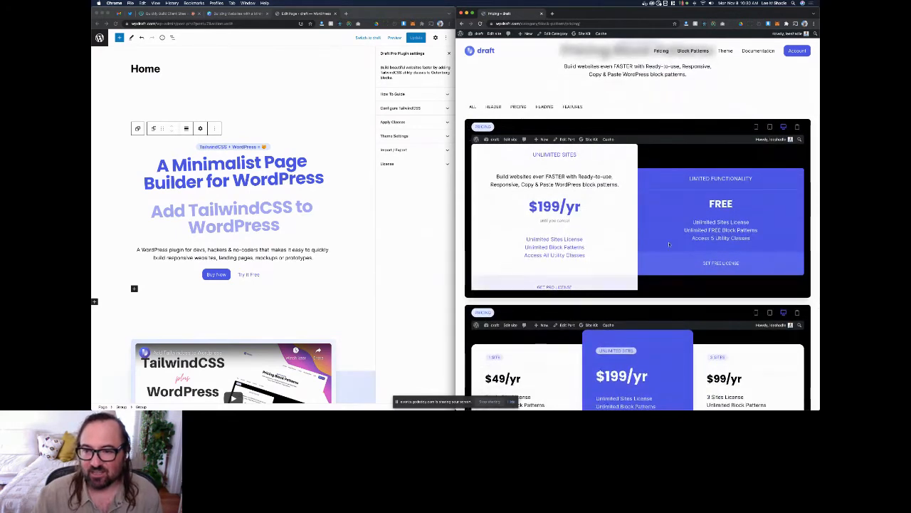
{"action": "left_click", "coordinate": [771, 128]}
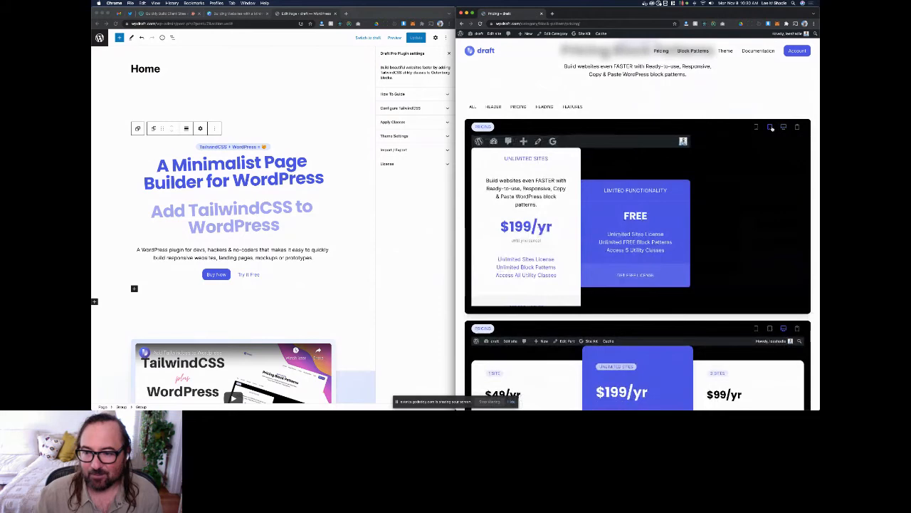
{"action": "left_click", "coordinate": [755, 127]}
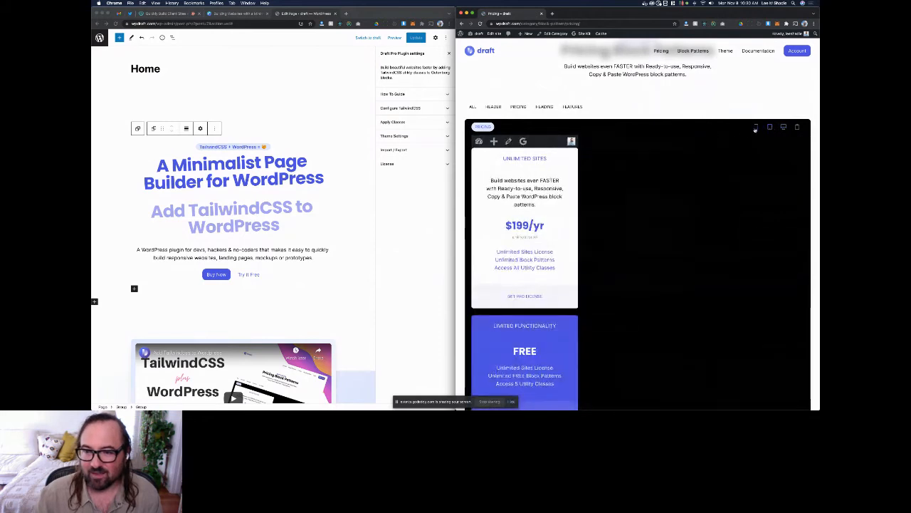
{"action": "left_click", "coordinate": [769, 128]}
{"action": "left_click", "coordinate": [783, 127]}
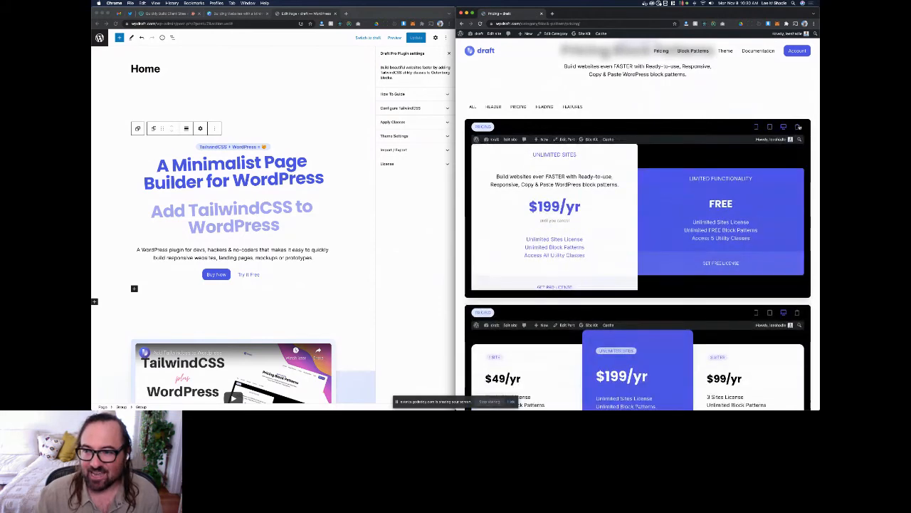
Step: Copy the two-column pricing pattern with the Unlimited Sites plan and paste it below the Home title of the edited page
{"action": "left_click", "coordinate": [798, 127]}
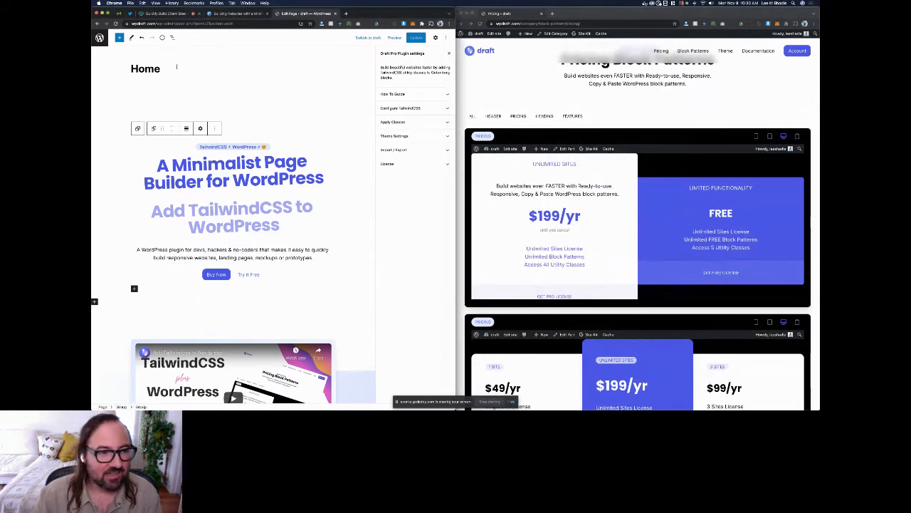
{"action": "left_click", "coordinate": [201, 72]}
{"action": "key", "text": "Return"}
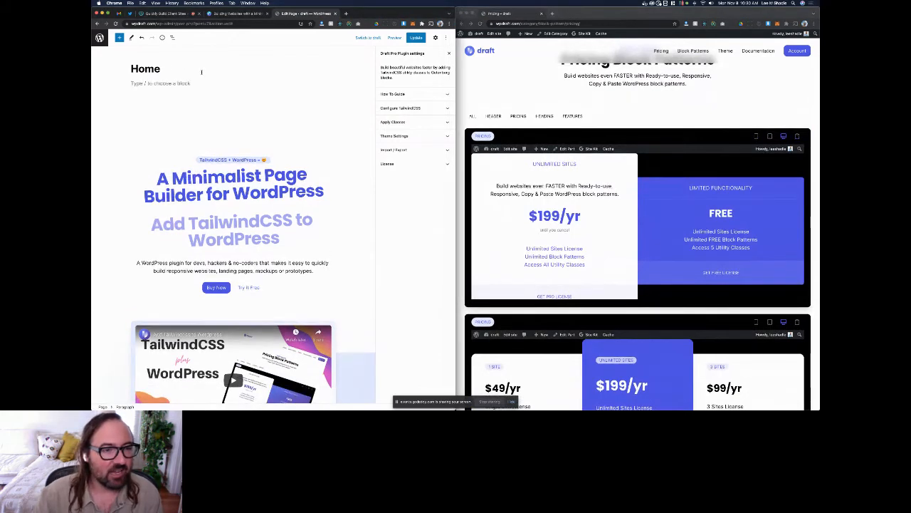
{"action": "key", "text": "super+v"}
{"action": "left_click", "coordinate": [130, 69]}
{"action": "left_click", "coordinate": [148, 96]}
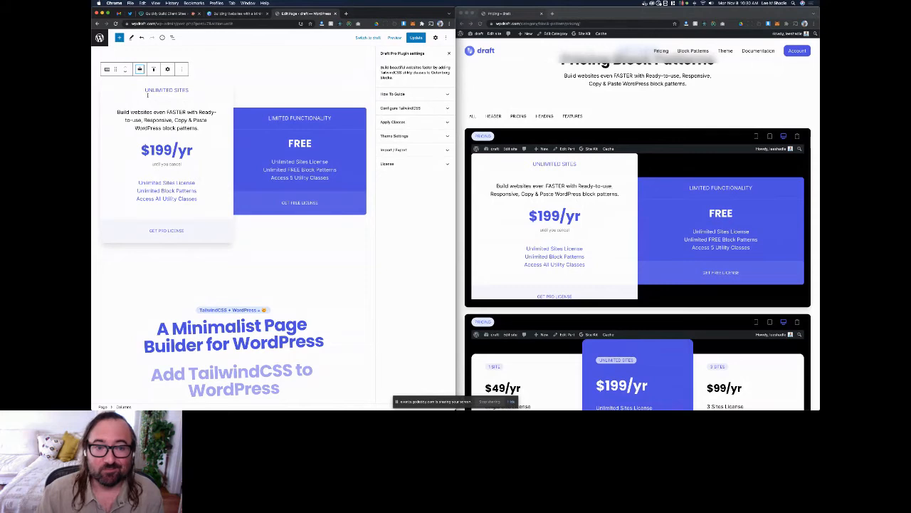
{"action": "key", "text": "super+s"}
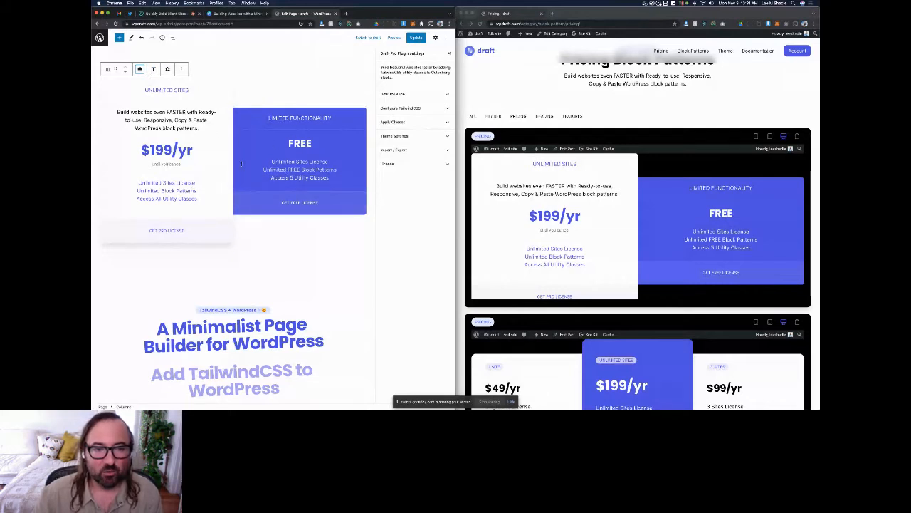
Step: Review the Colors and Font Family settings of the TailwindCSS configuration alongside the pasted pricing pattern
{"action": "left_click", "coordinate": [400, 107]}
{"action": "left_click", "coordinate": [391, 170]}
{"action": "scroll", "coordinate": [391, 135], "scroll_direction": "down", "scroll_amount": 3}
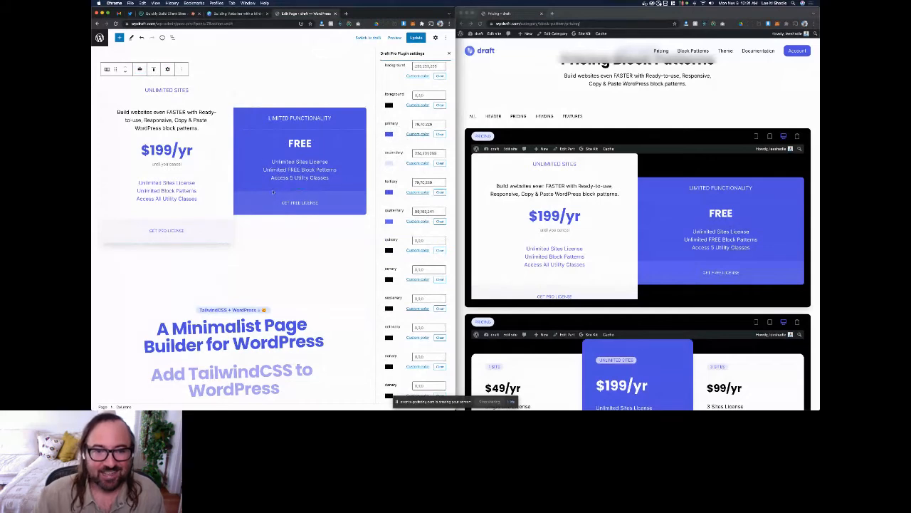
{"action": "scroll", "coordinate": [420, 185], "scroll_direction": "up", "scroll_amount": 10}
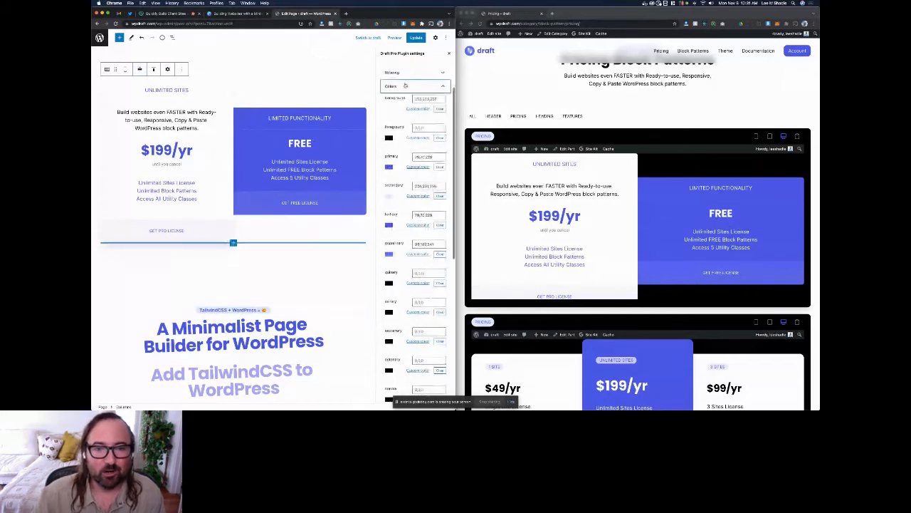
{"action": "left_click", "coordinate": [416, 170]}
{"action": "left_click", "coordinate": [416, 184]}
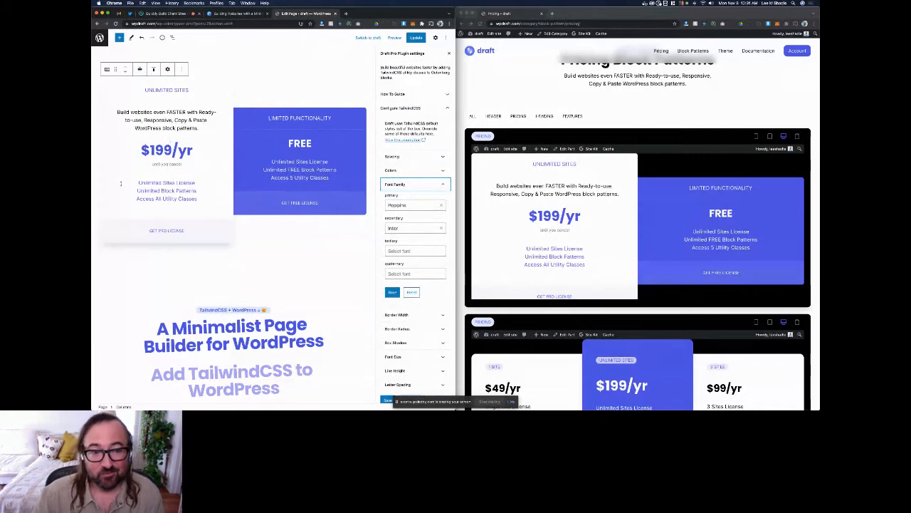
Step: Replace the two-column pricing pattern below the Home title with the library's three-column pricing pattern ($49, $199 and $99 per year)
{"action": "left_click", "coordinate": [181, 69]}
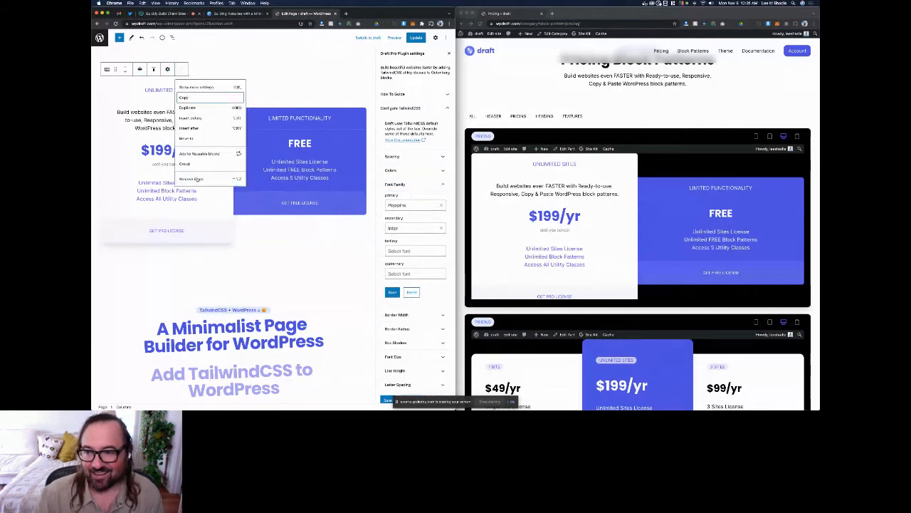
{"action": "left_click", "coordinate": [197, 179]}
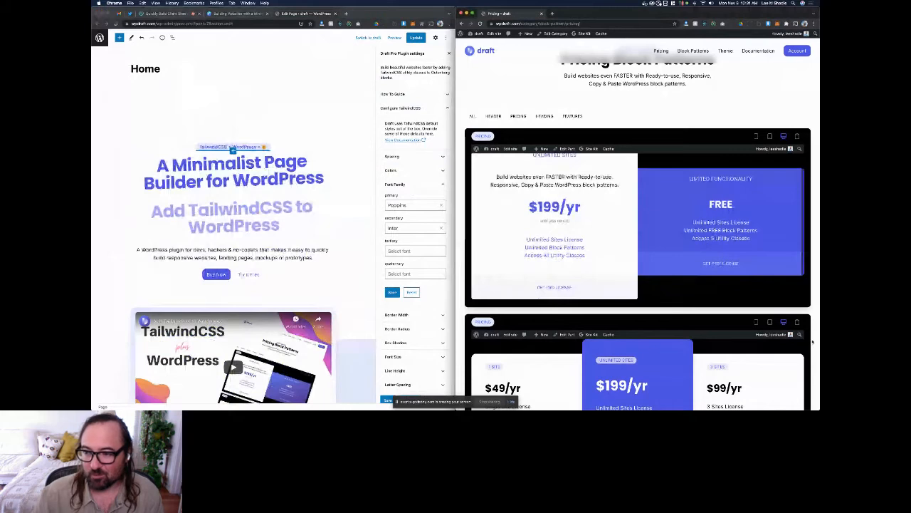
{"action": "scroll", "coordinate": [812, 341], "scroll_direction": "down", "scroll_amount": 5}
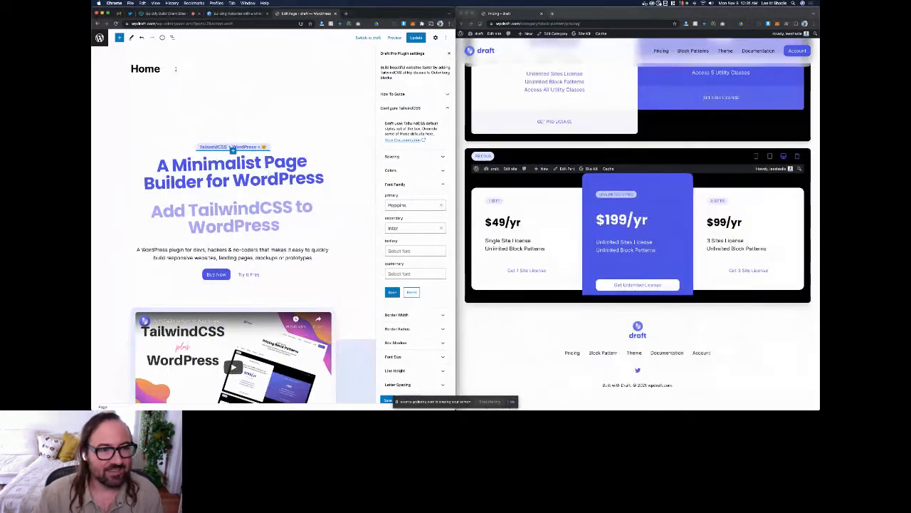
{"action": "key", "text": "super+z"}
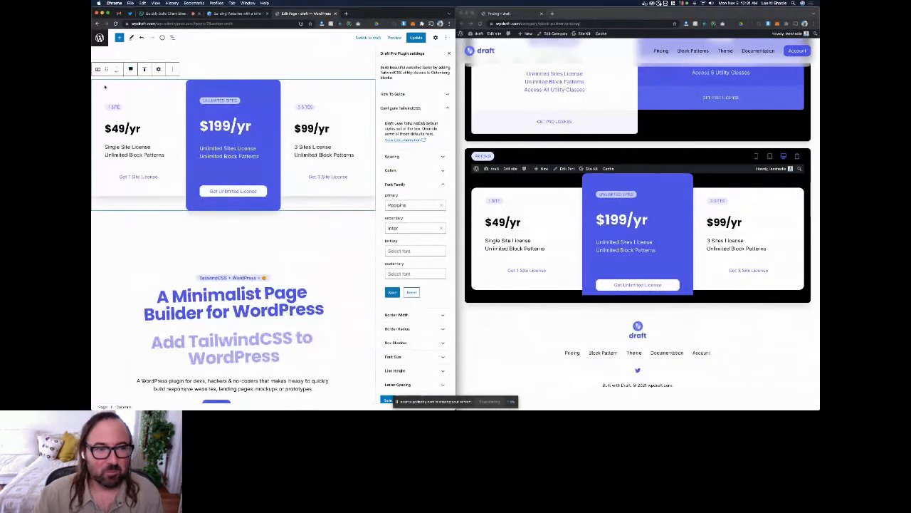
Step: Set the three-column pricing block to wide width and collapse the Configure TailwindCSS settings
{"action": "left_click", "coordinate": [131, 69]}
{"action": "left_click", "coordinate": [143, 98]}
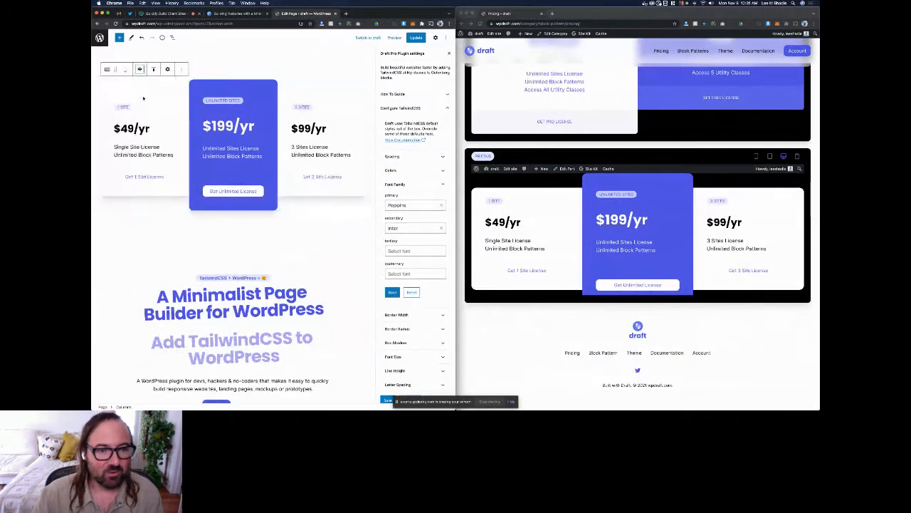
{"action": "left_click", "coordinate": [371, 147]}
{"action": "scroll", "coordinate": [513, 338], "scroll_direction": "up", "scroll_amount": 1}
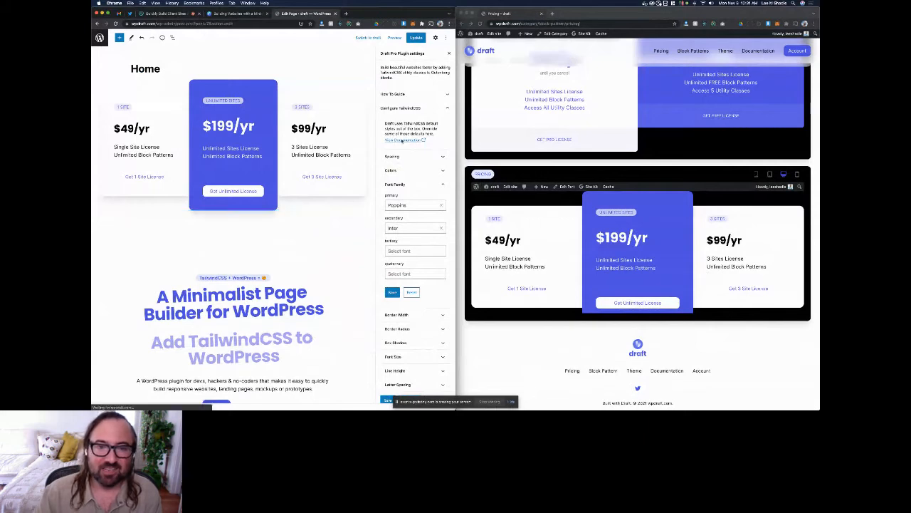
{"action": "left_click", "coordinate": [413, 108]}
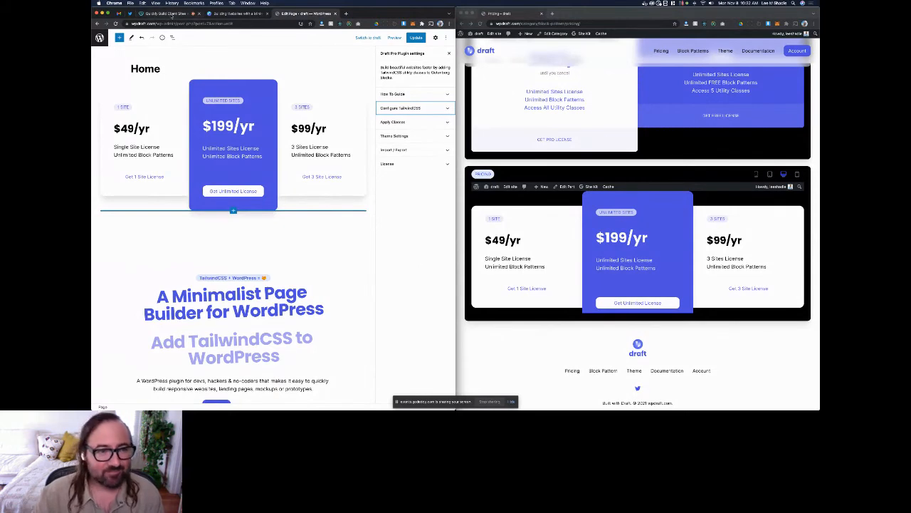
Step: Switch to the Canva slides and present them full screen from the DEMO slide through to the closing contact slide
{"action": "left_click", "coordinate": [168, 14]}
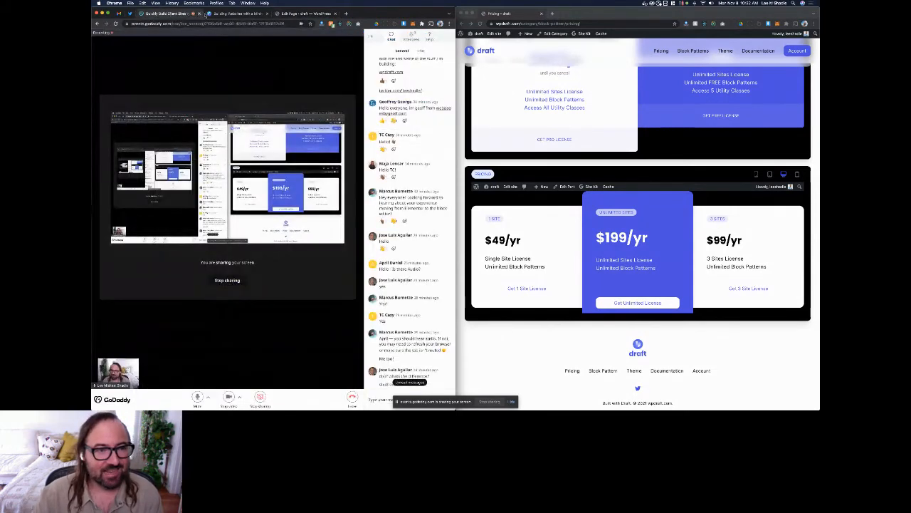
{"action": "left_click", "coordinate": [222, 13]}
{"action": "left_click", "coordinate": [427, 37]}
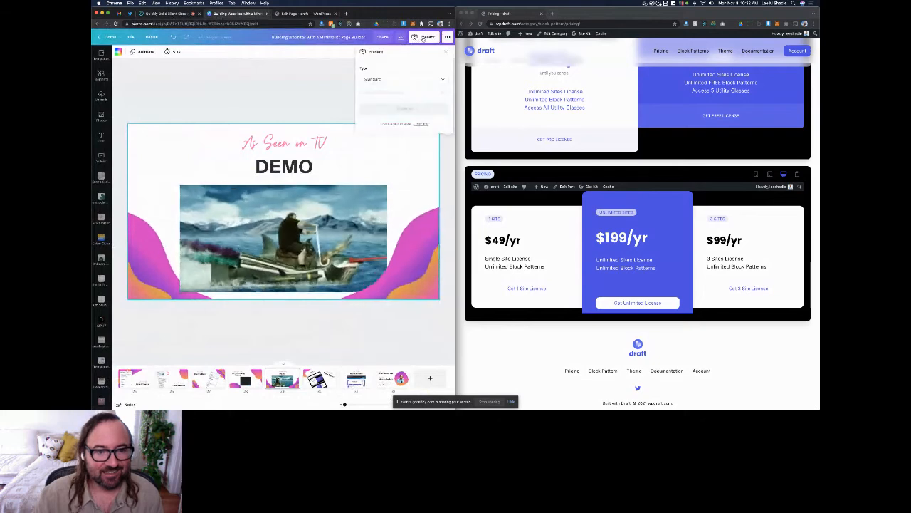
{"action": "left_click", "coordinate": [388, 92]}
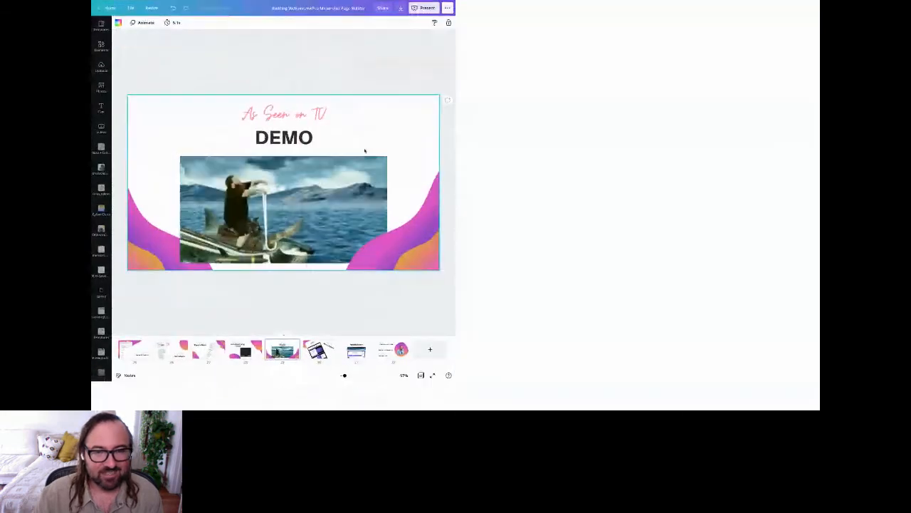
{"action": "left_click", "coordinate": [562, 133]}
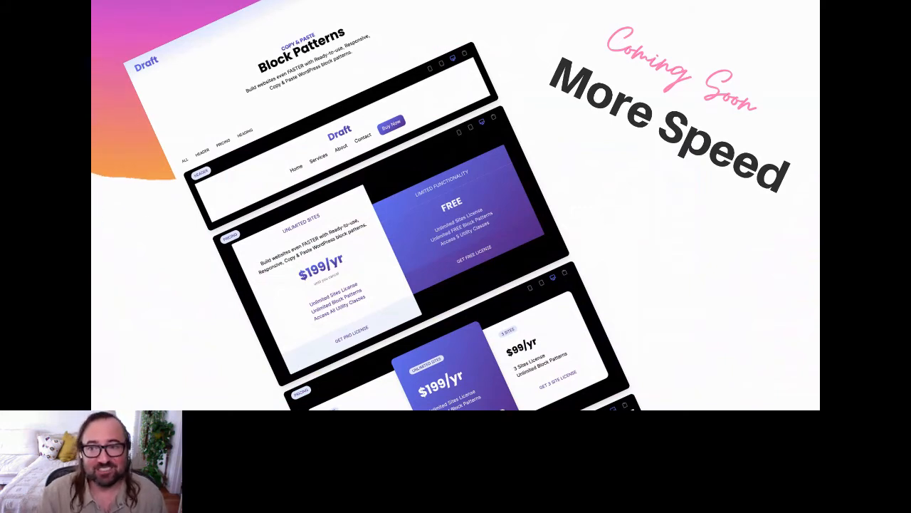
{"action": "left_click", "coordinate": [731, 224]}
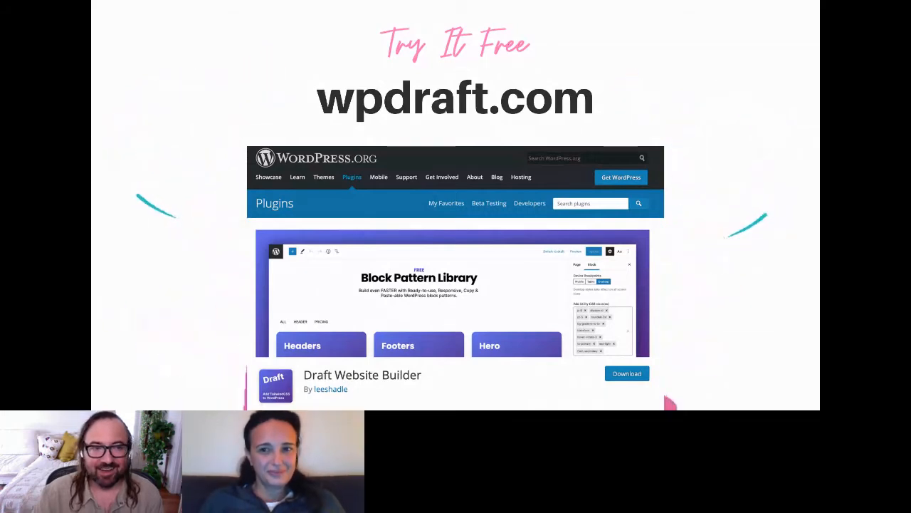
{"action": "key", "text": "Right"}
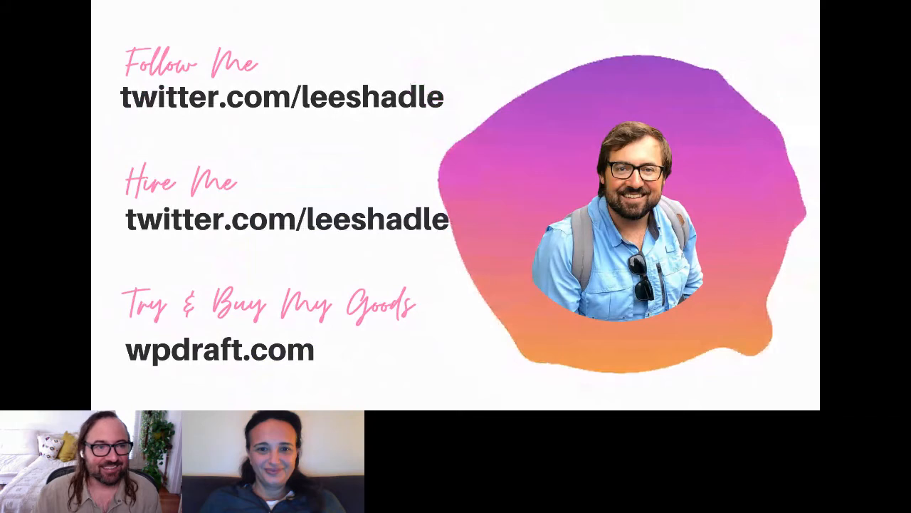
Step: Exit the slideshow and stop sharing the screen in the GoDaddy meeting session
{"action": "key", "text": "Escape"}
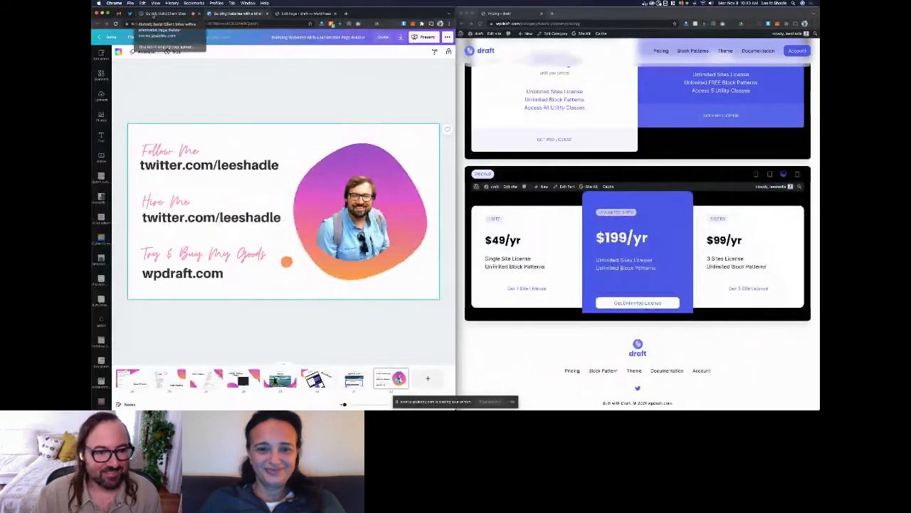
{"action": "left_click", "coordinate": [153, 16]}
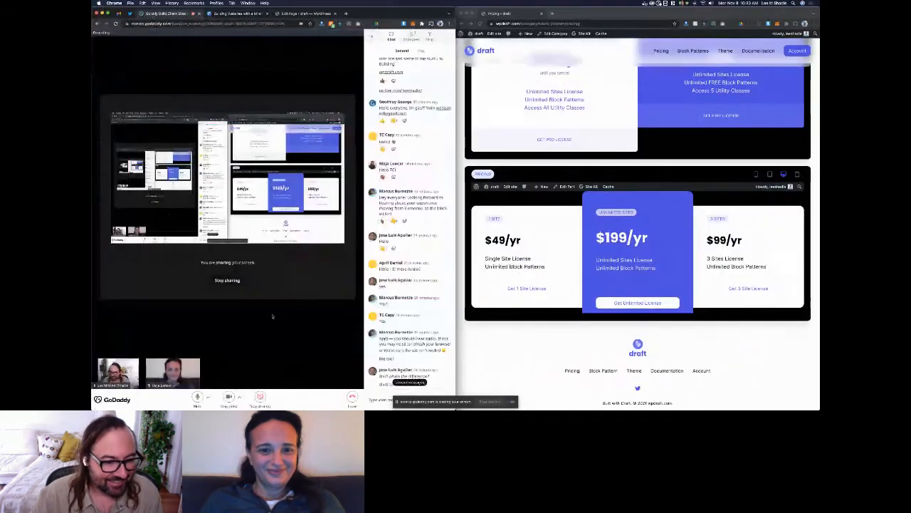
{"action": "left_click", "coordinate": [227, 281]}
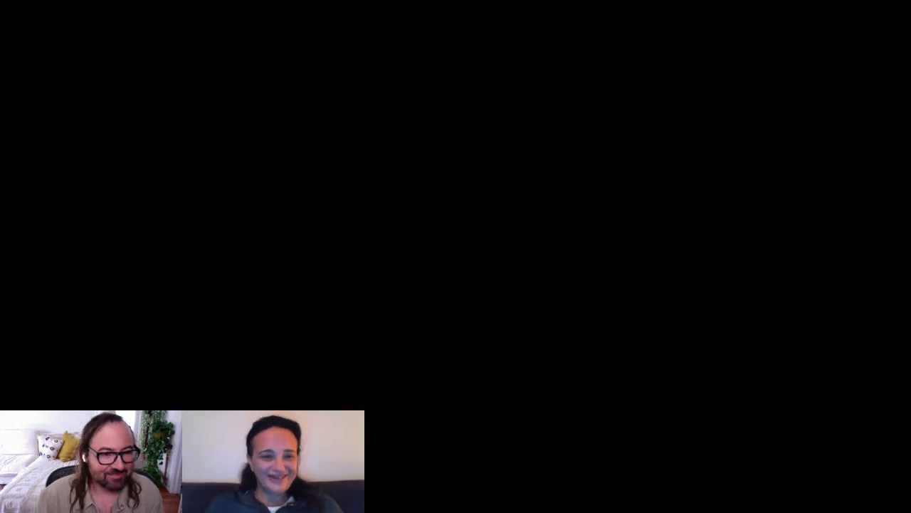